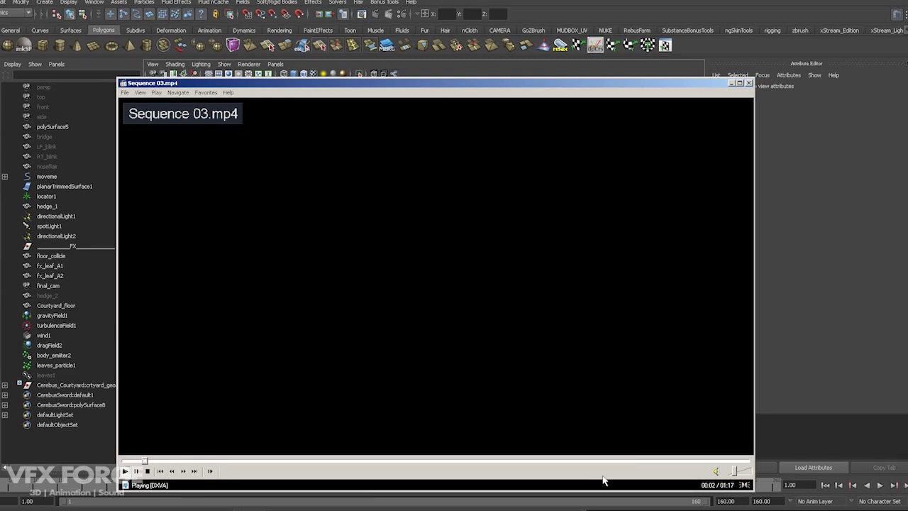
- Let Sequence 03.mp4 play on to its black closing frame at 01:16 of 01:17
scroll(602, 468, "down", 2)
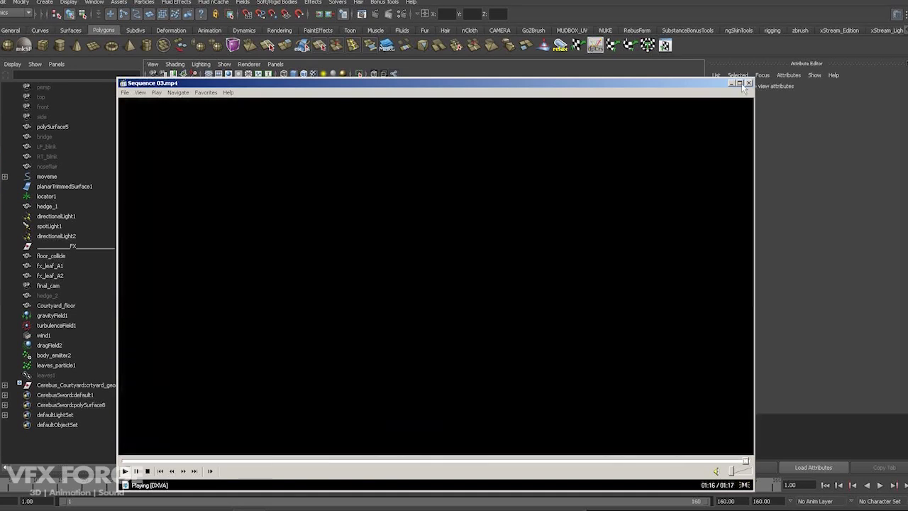
- Close the reference video and turn off Show > Dynamics in the perspective view
left_click(749, 83)
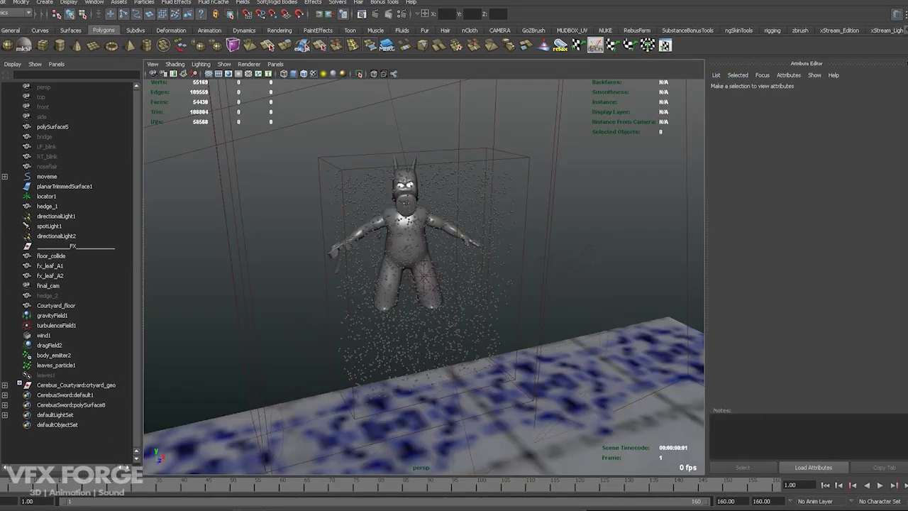
left_click_drag(522, 297, 277, 147, "alt")
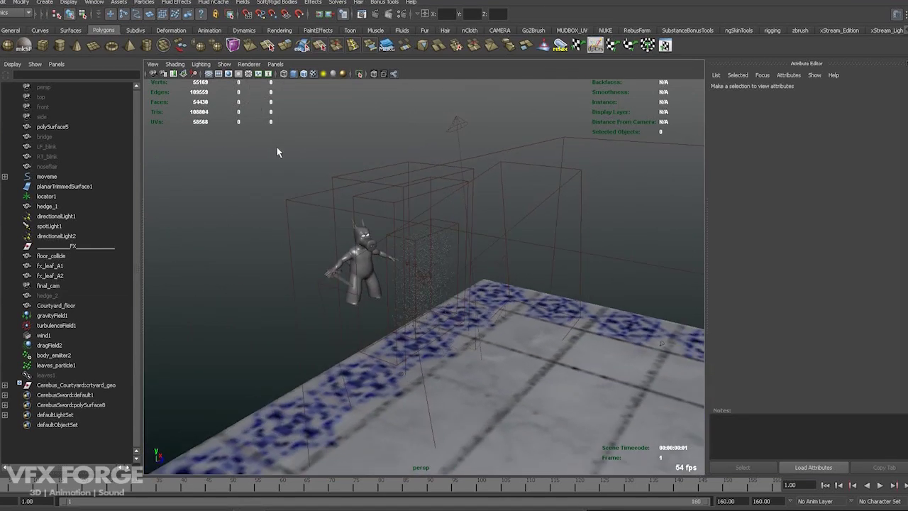
left_click(224, 64)
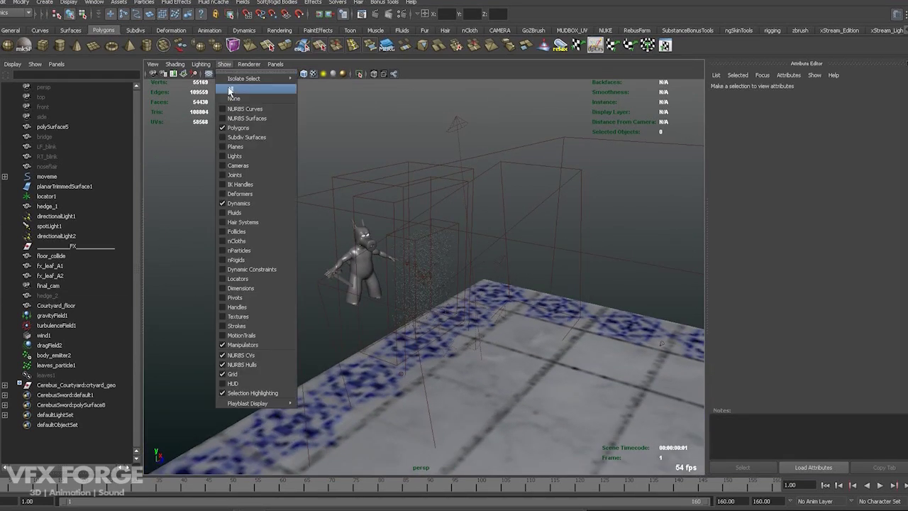
left_click(268, 205)
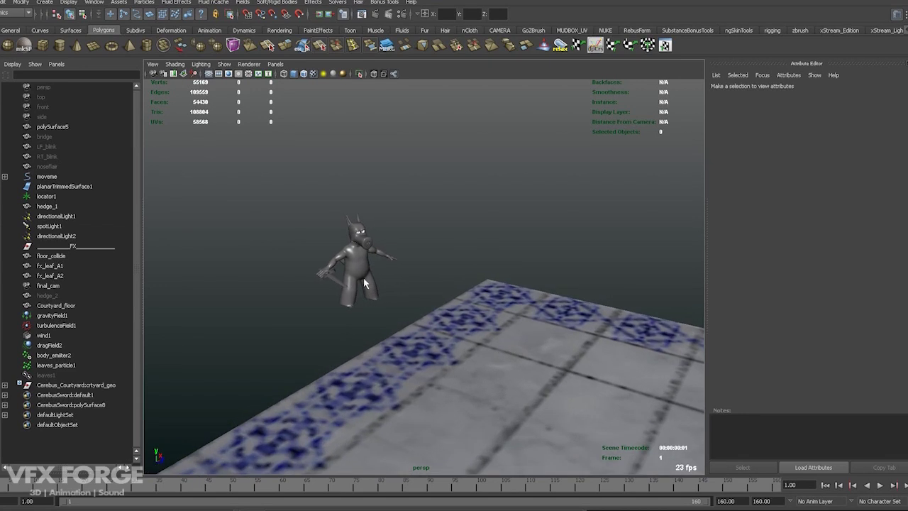
- Select and deselect the character mesh, then select Courtyard_floor
left_click(365, 308)
right_click_drag(366, 309, 486, 337, "alt")
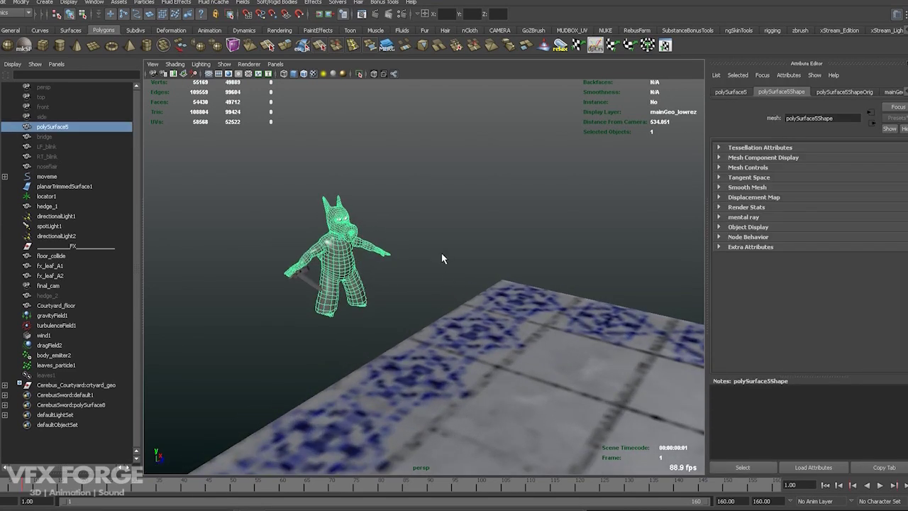
left_click(639, 278)
left_click(348, 263)
left_click(527, 238)
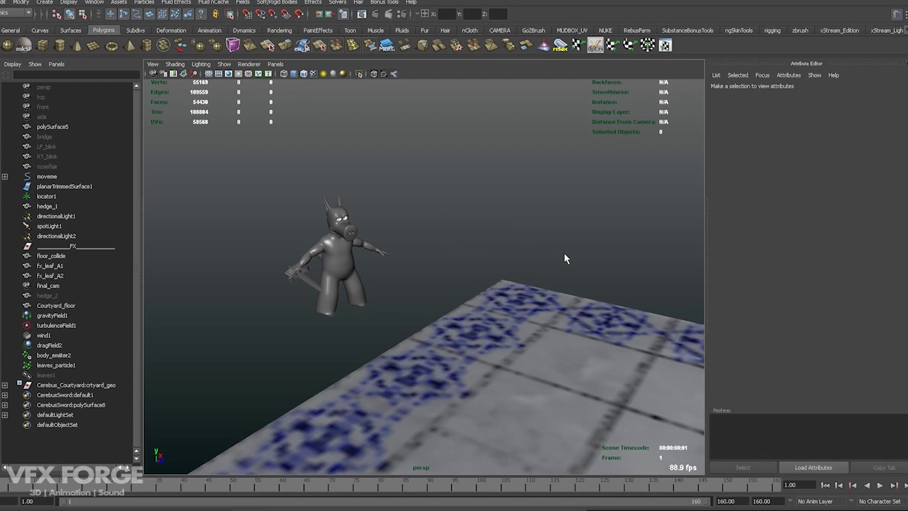
scroll(638, 199, "down", 5)
left_click(523, 311)
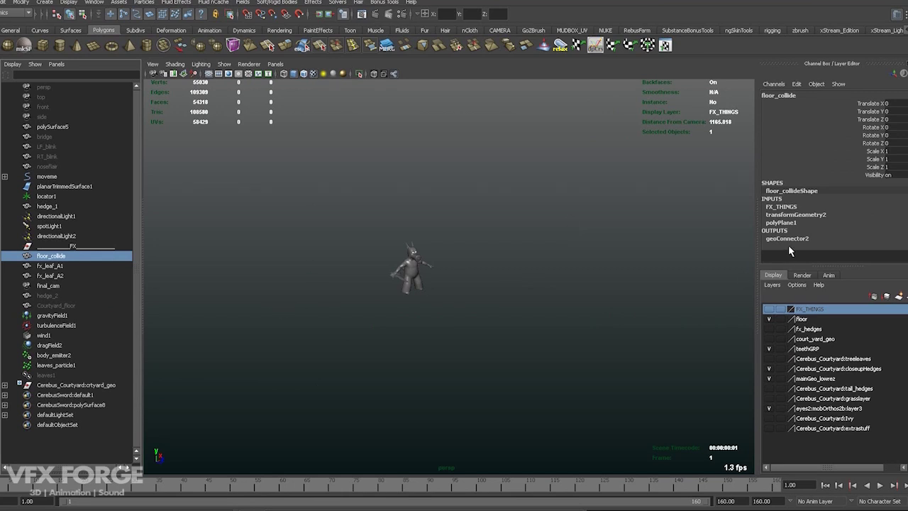
- Check the layer lists, inspect fx_leaf_A1, and reselect floor_collide with the Move tool
left_click(802, 275)
left_click(779, 277)
scroll(337, 341, "up", 4)
key("w")
left_click_drag(527, 330, 152, 292, "alt")
left_click(63, 265)
left_click(63, 256)
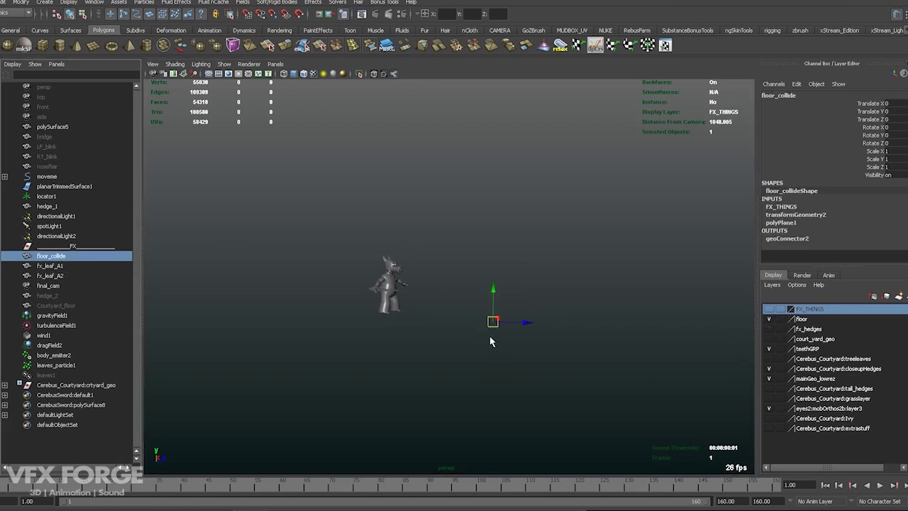
left_click_drag(488, 332, 541, 186, "alt")
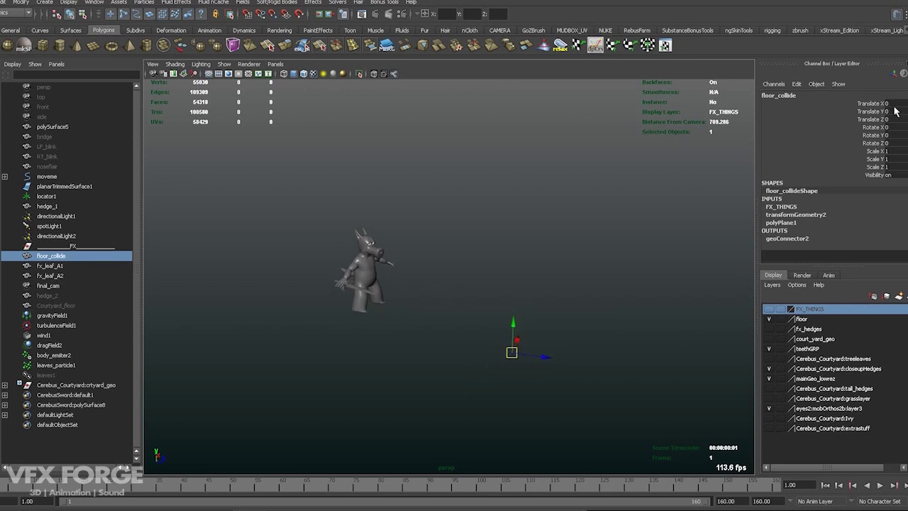
- Turn on court_yard_geo and orbit past the fountain, colonnade, corner walls and lawn
left_click(768, 339)
left_click_drag(488, 317, 434, 304, "alt")
right_click_drag(434, 303, 466, 304, "alt")
left_click_drag(466, 303, 572, 427, "alt")
right_click_drag(573, 426, 472, 366, "alt")
left_click_drag(471, 366, 341, 340, "alt")
- Frame the character with F, then pull back to show the tiled floor
left_click(627, 264)
key("f")
right_click_drag(591, 279, 379, 290, "alt")
left_click_drag(378, 290, 459, 278, "alt")
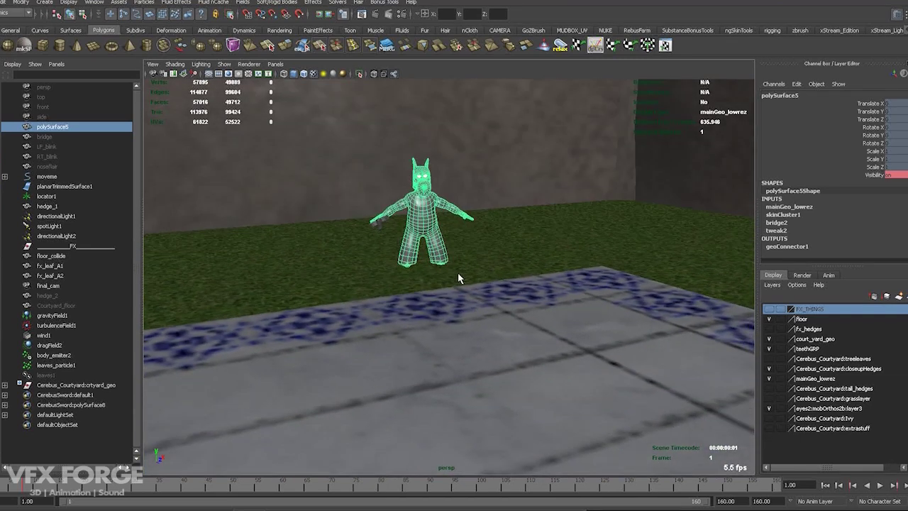
- Hide court_yard_geo, select Courtyard_floor, show fx_hedges and orbit around the hedge wall
left_click(770, 339)
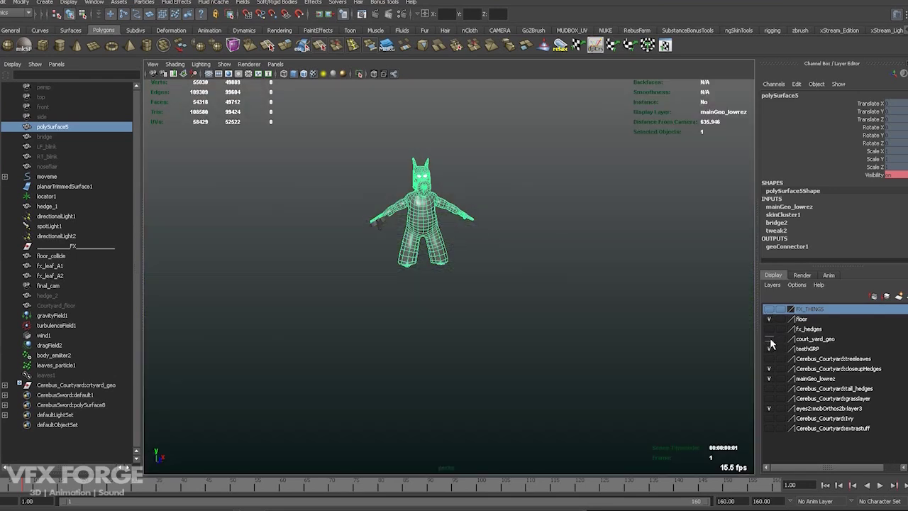
left_click(56, 305)
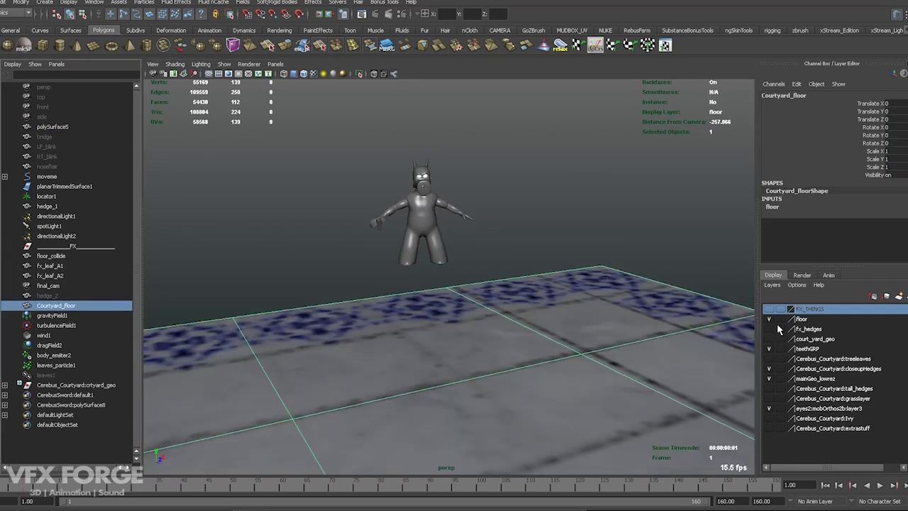
left_click(769, 329)
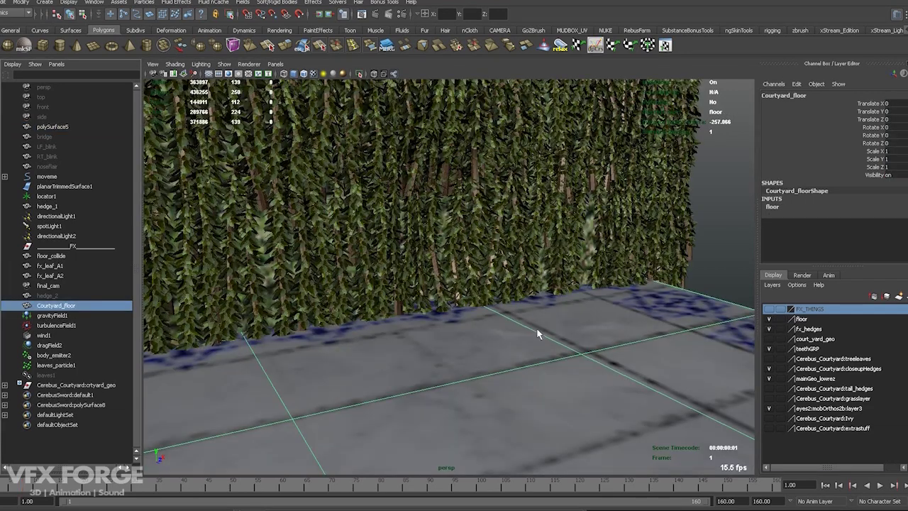
right_click_drag(537, 334, 470, 323, "alt")
left_click_drag(471, 324, 505, 316, "alt")
right_click_drag(506, 316, 494, 331, "alt")
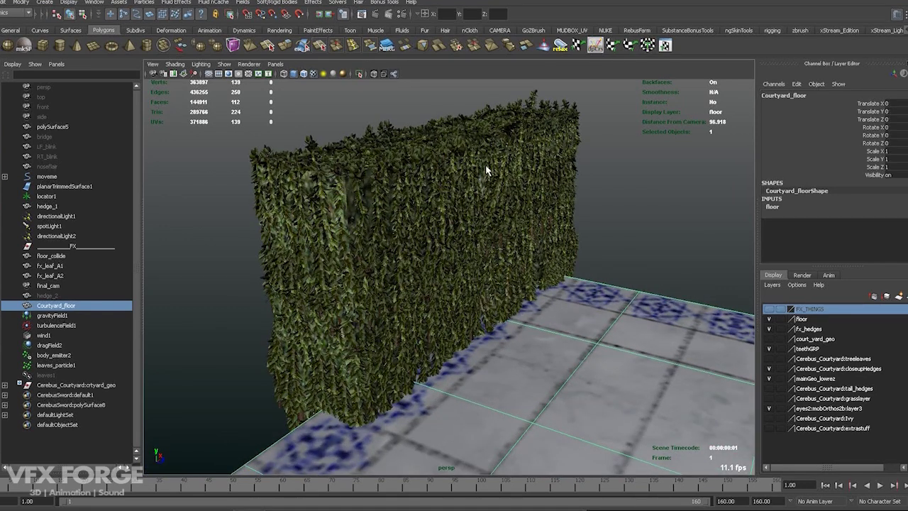
- Select hedge_1, hide fx_hedges again, and zoom in on the character
left_click(501, 240)
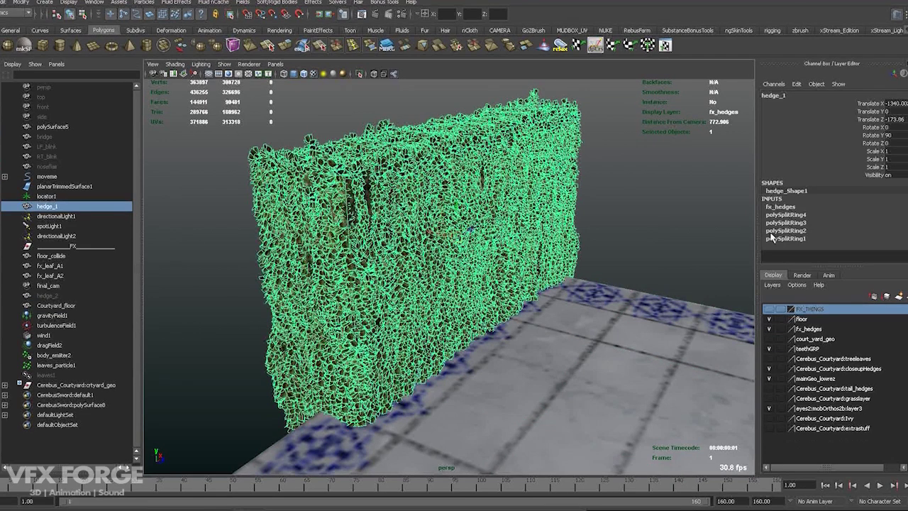
left_click(769, 328)
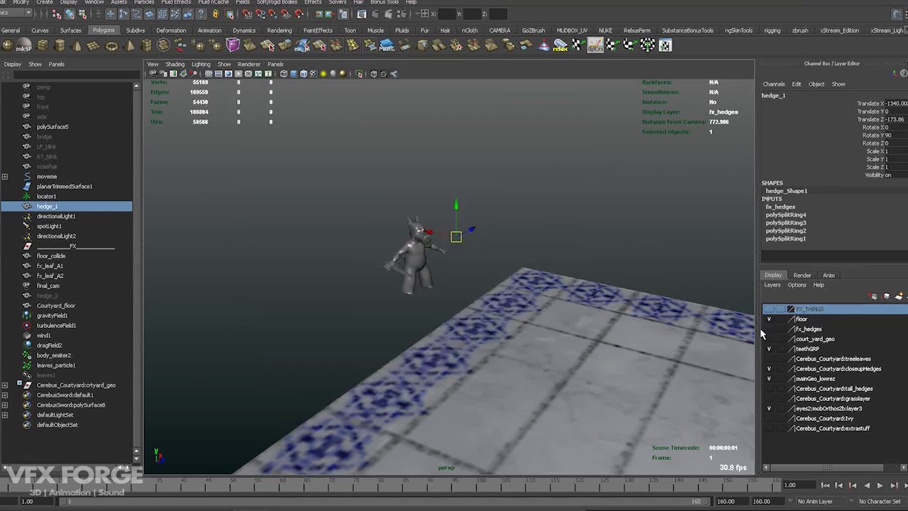
right_click_drag(545, 249, 716, 366, "alt")
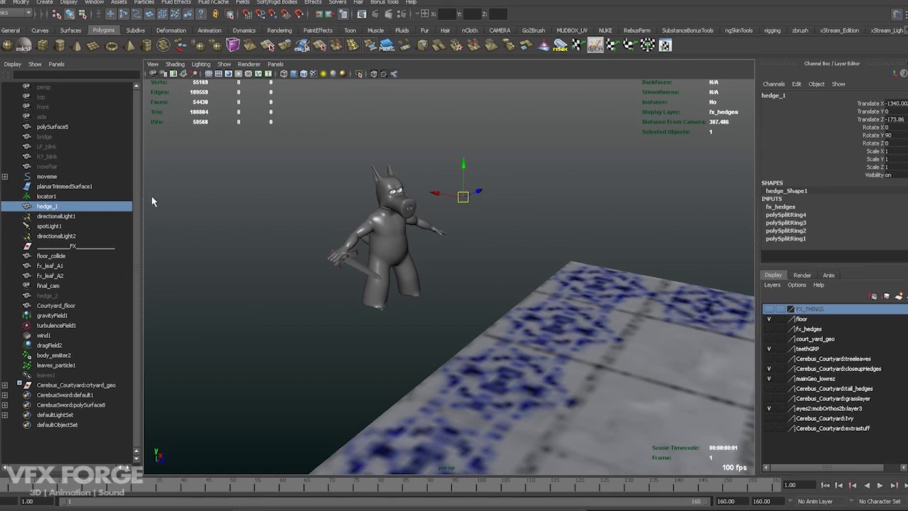
- Turn Show > Dynamics back on and select body_emitter2
left_click(225, 63)
left_click(259, 203)
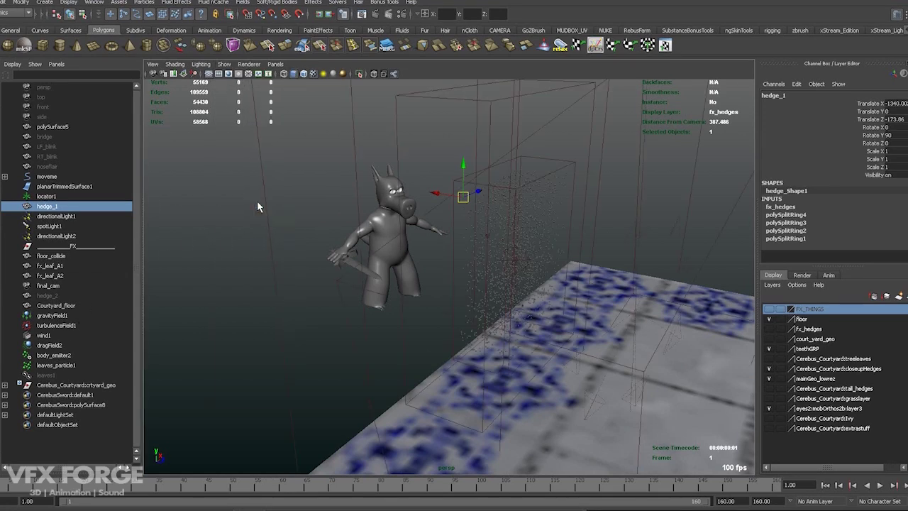
left_click(70, 355)
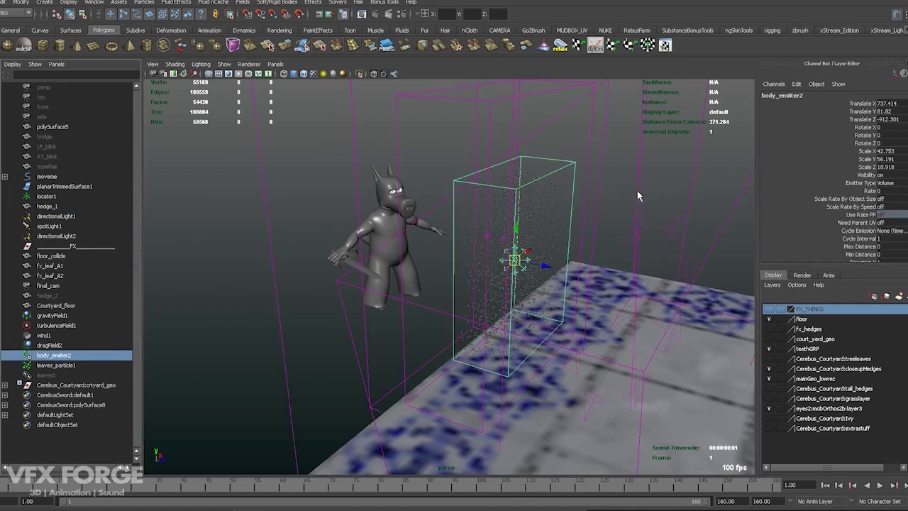
middle_click_drag(632, 189, 443, 195, "alt")
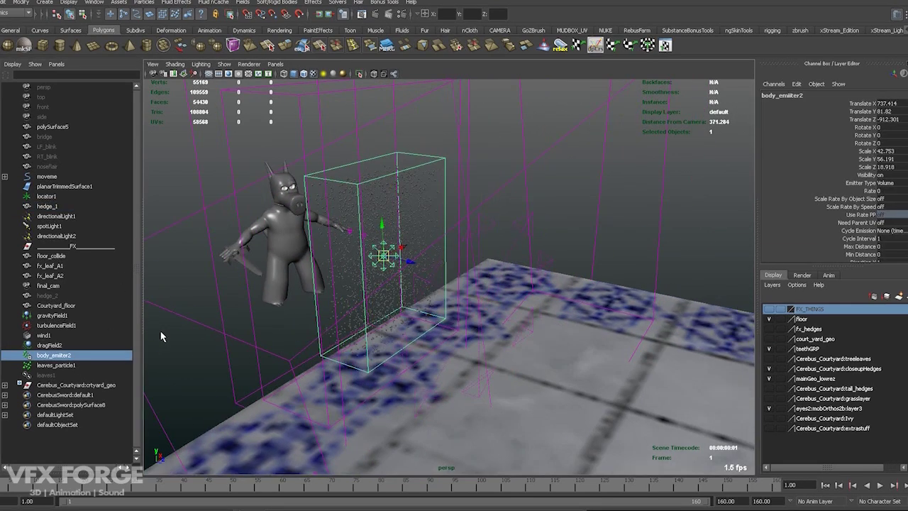
- Select leaves_particle1, frame it, and show its leaves_particleShape1 attributes
left_click(68, 366)
right_click_drag(348, 310, 399, 317, "alt")
key("f")
key("ctrl+a")
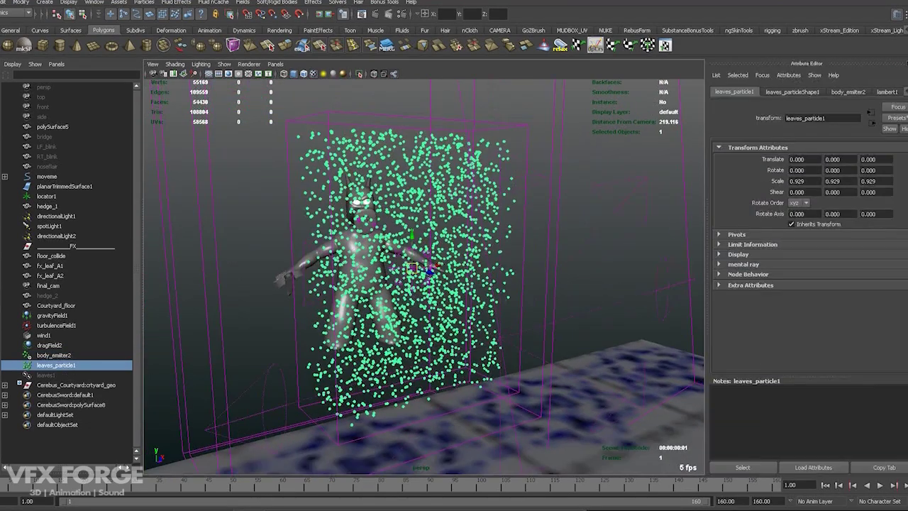
left_click(794, 92)
scroll(863, 212, "up", 5)
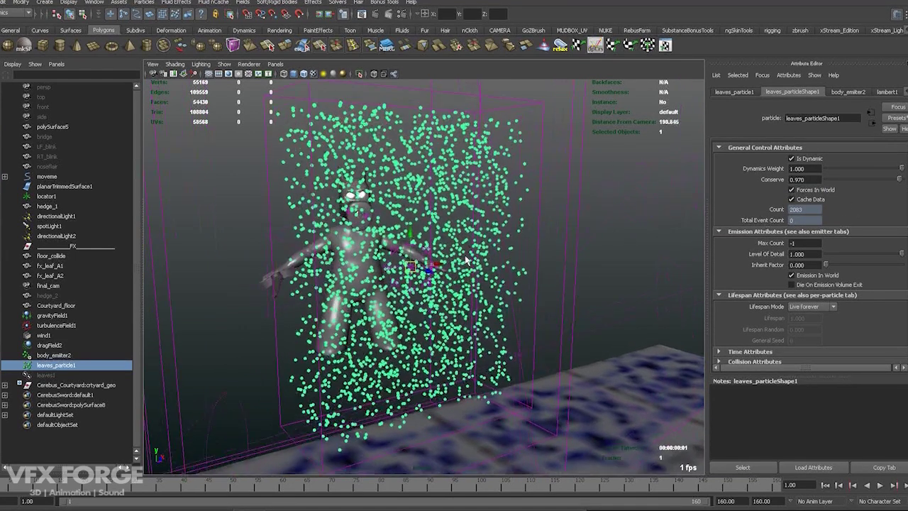
scroll(461, 257, "up", 2)
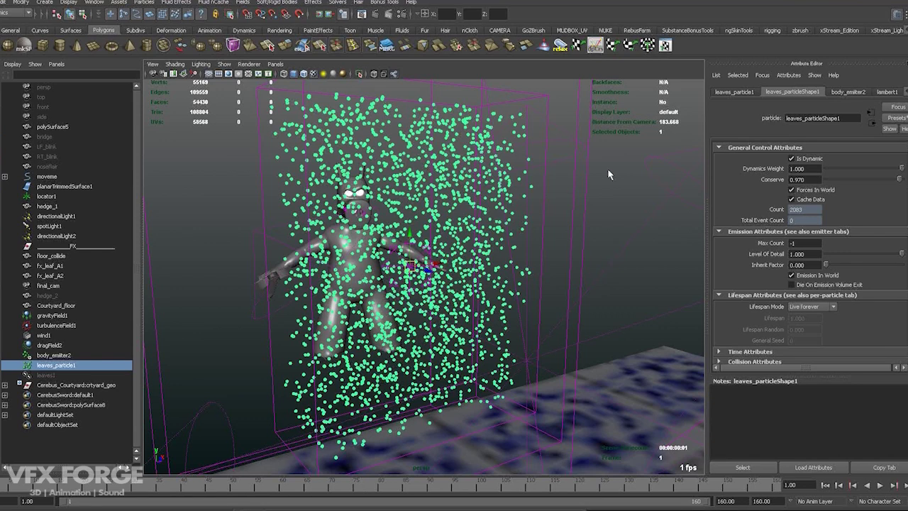
left_click(741, 91)
left_click(790, 91)
scroll(751, 183, "down", 3)
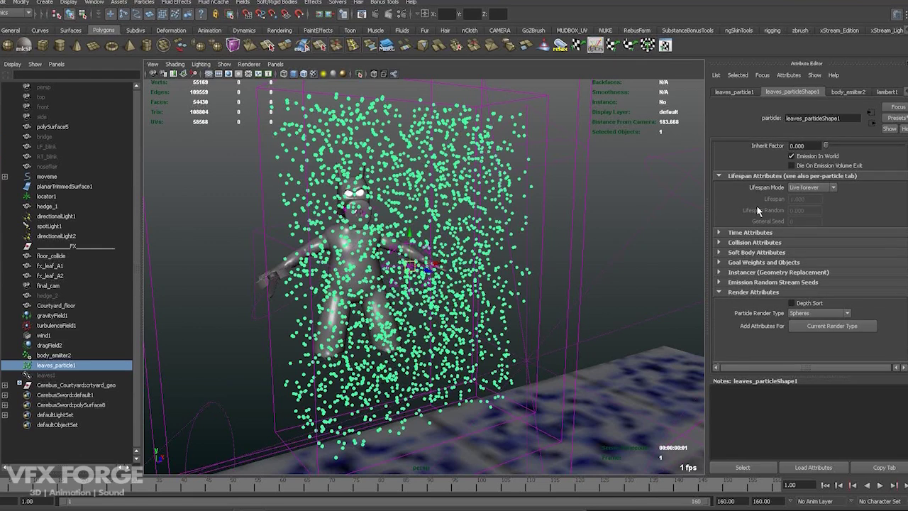
left_click(754, 242)
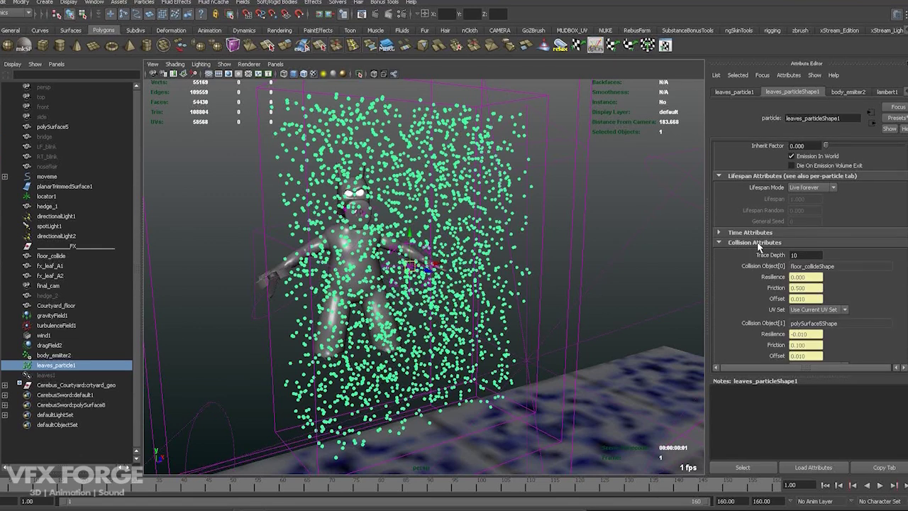
left_click(756, 242)
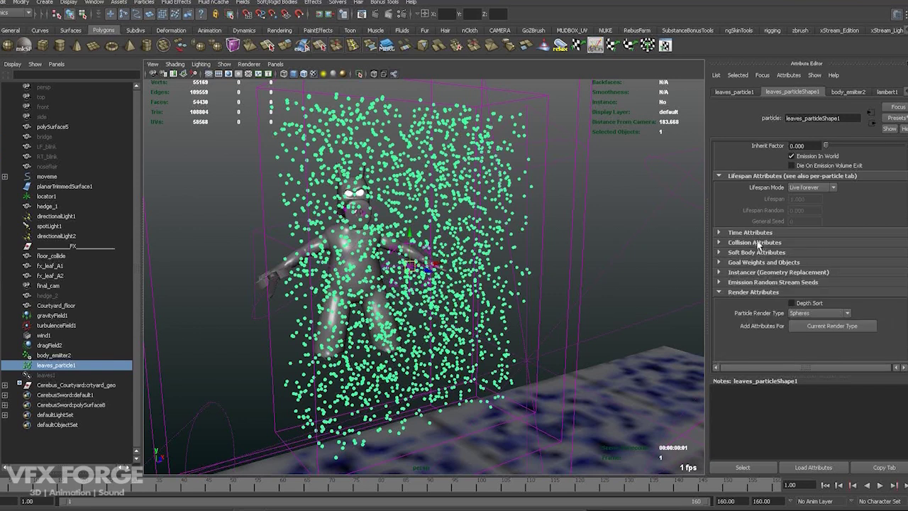
scroll(756, 237, "up", 4)
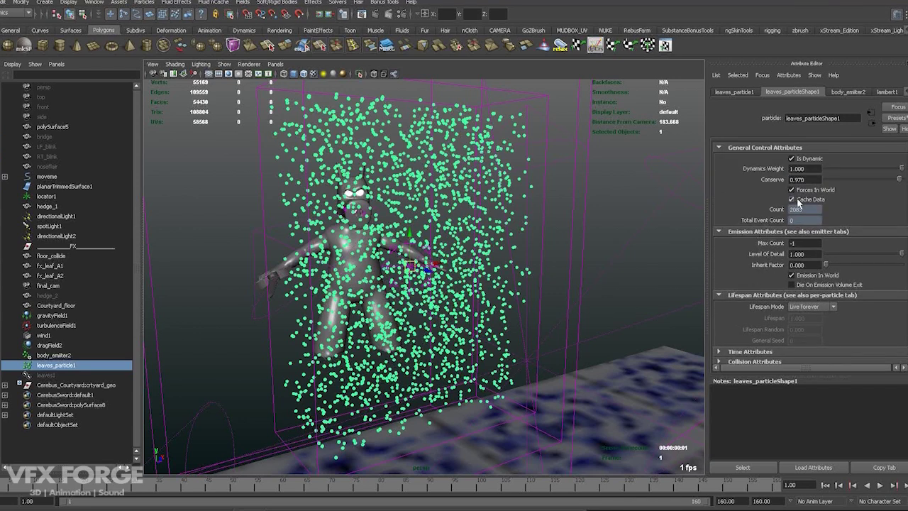
left_click(813, 179)
- Select body_emitter2 and scroll through its settings
left_click(100, 355)
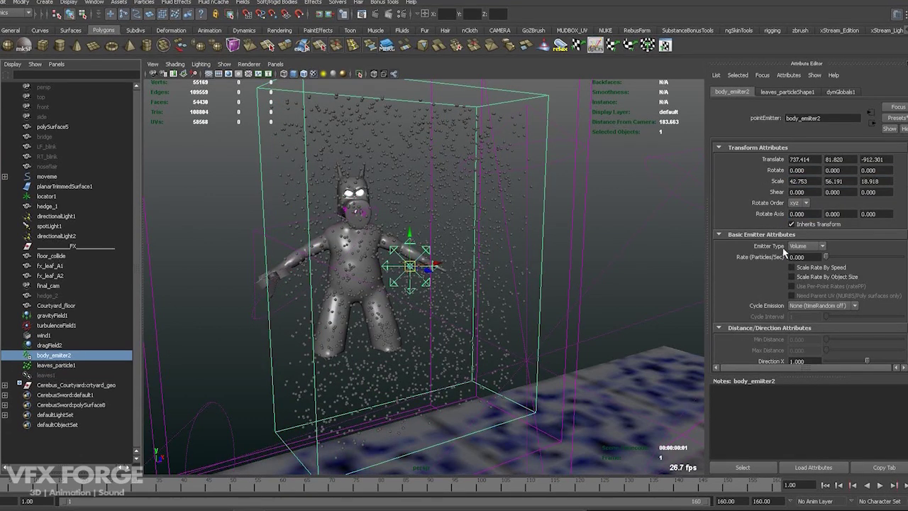
scroll(750, 271, "down", 1)
scroll(750, 270, "down", 8)
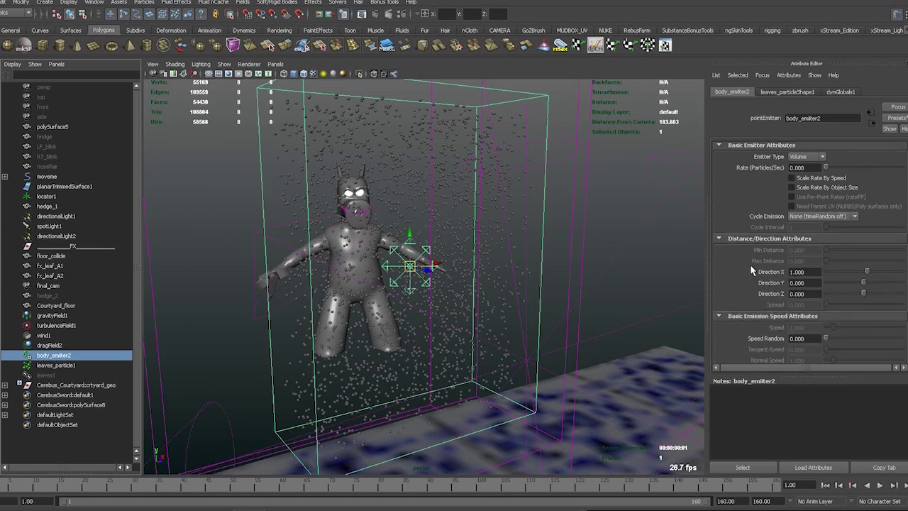
scroll(750, 268, "down", 3)
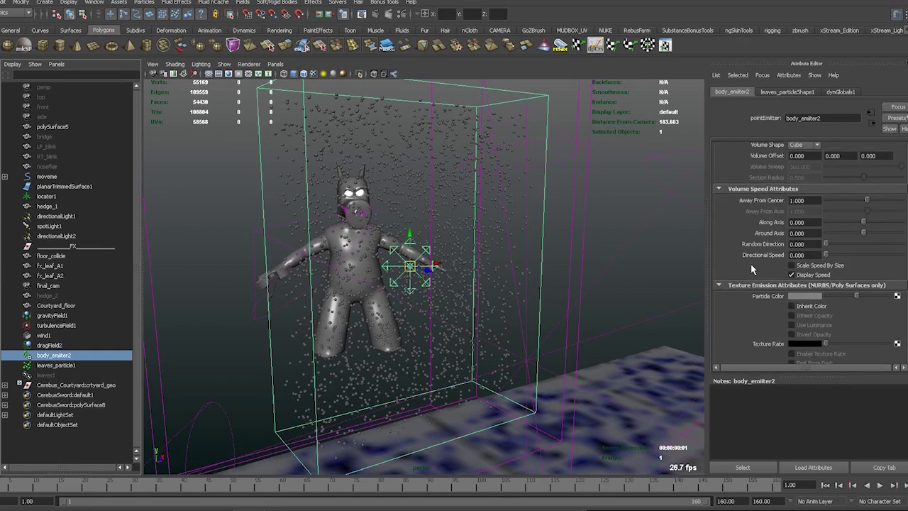
scroll(742, 283, "up", 12)
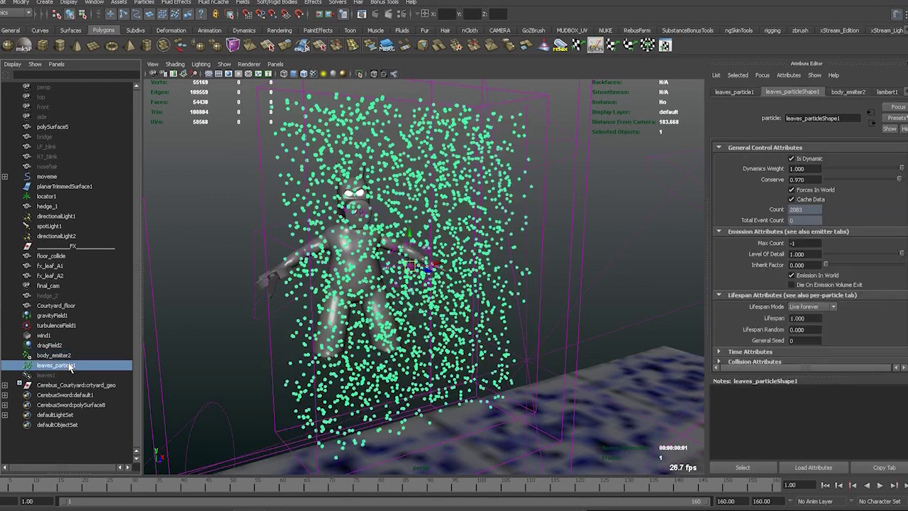
- Select leaves_particle1 and frame its 2083-particle volume, rechecking body_emitter2 along the way
left_click(64, 364)
scroll(756, 287, "down", 1)
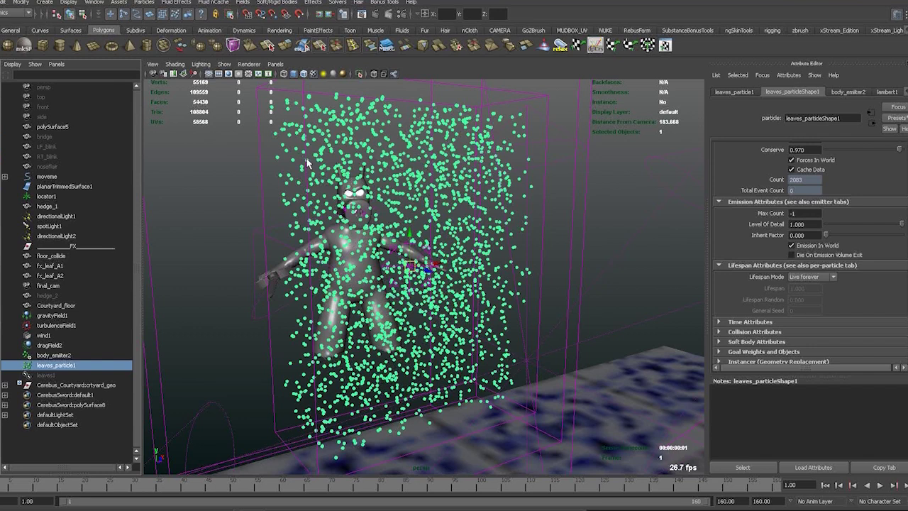
right_click_drag(306, 163, 77, 329, "alt")
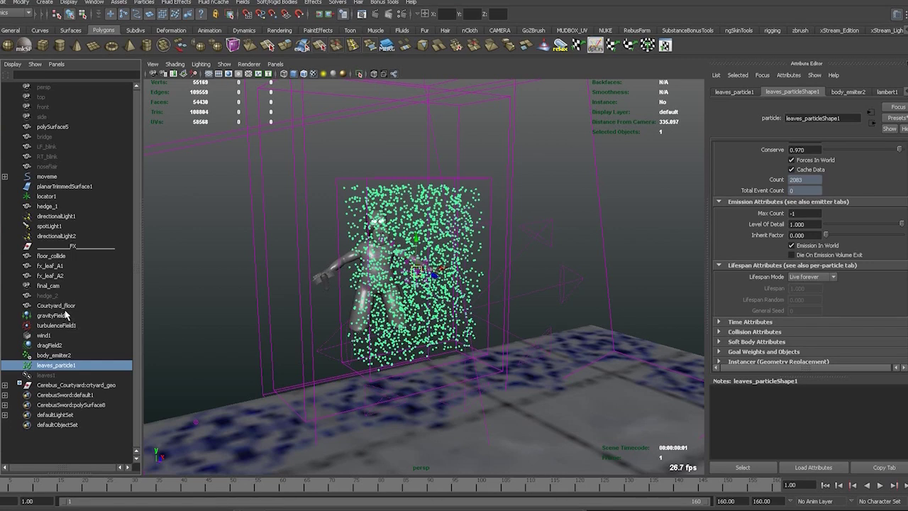
key("f")
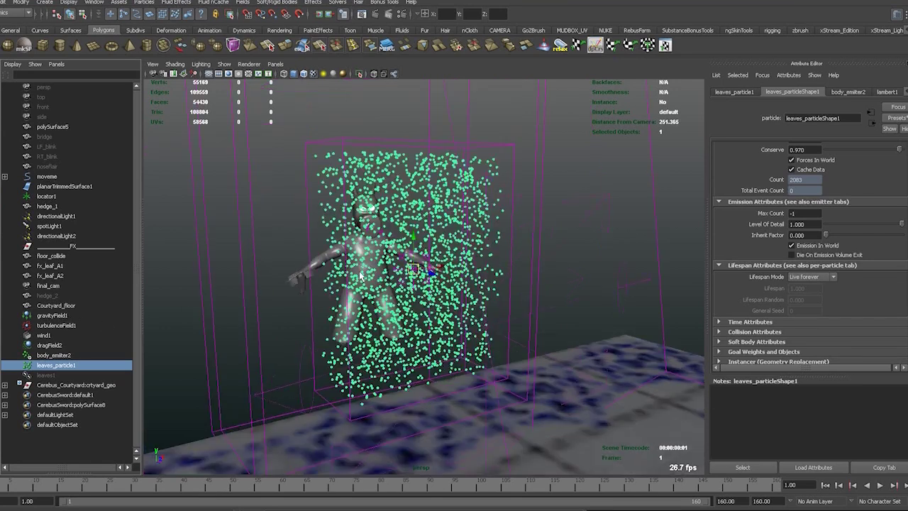
left_click(388, 146)
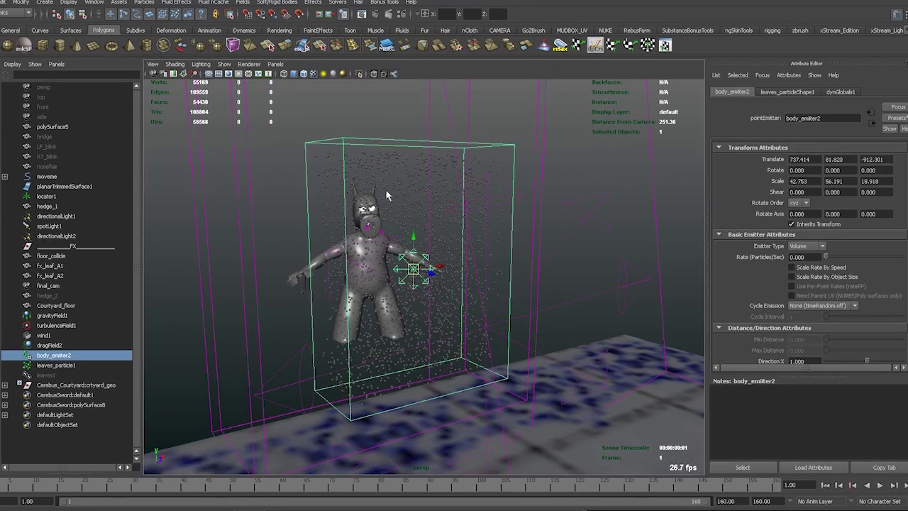
left_click(398, 190)
key("f")
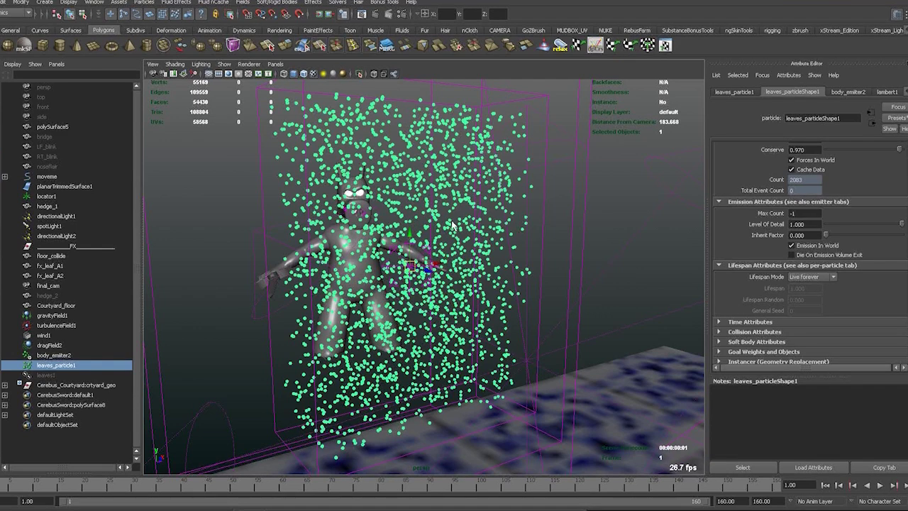
- Orbit to a frontal view and select the leaf particle system
left_click_drag(431, 215, 458, 248, "alt")
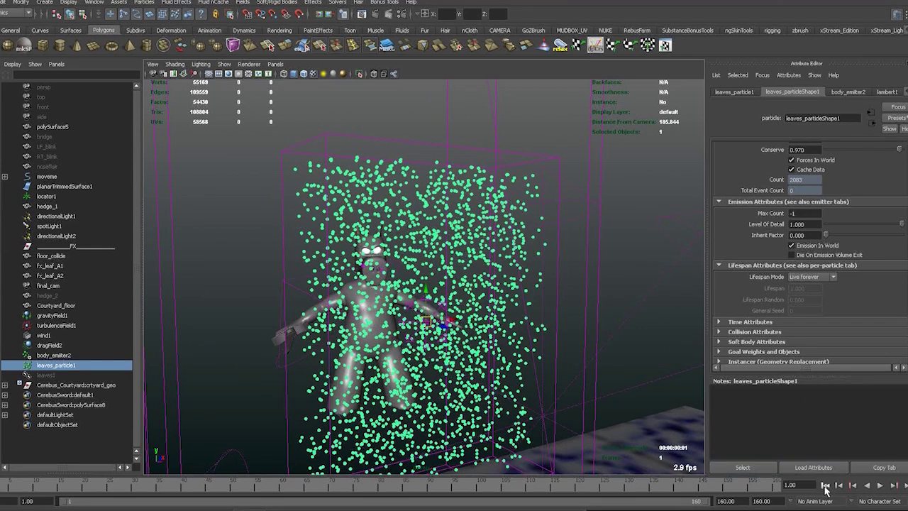
left_click(252, 236)
left_click_drag(347, 263, 380, 279, "alt")
left_click(547, 284)
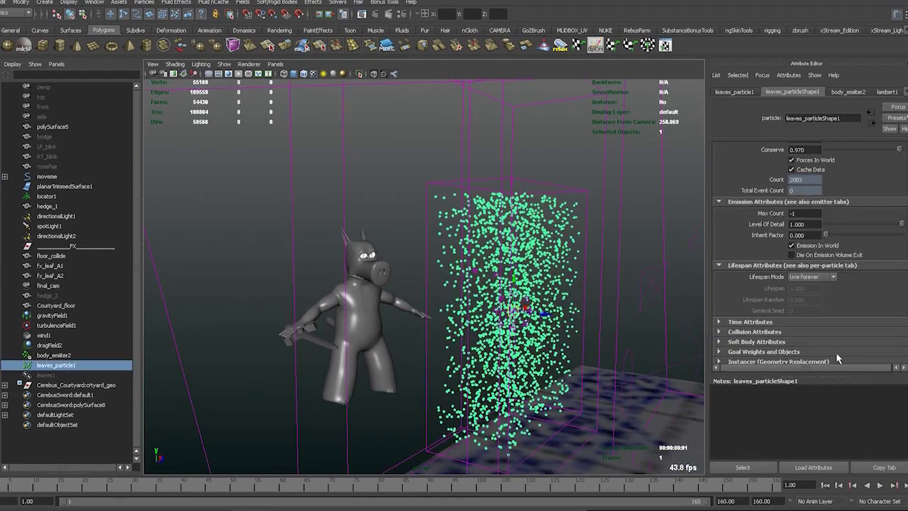
- Play the simulation, rewind, replay, and stop at frame 54 as leaves scatter
left_click(880, 487)
left_click_drag(626, 381, 570, 364, "alt")
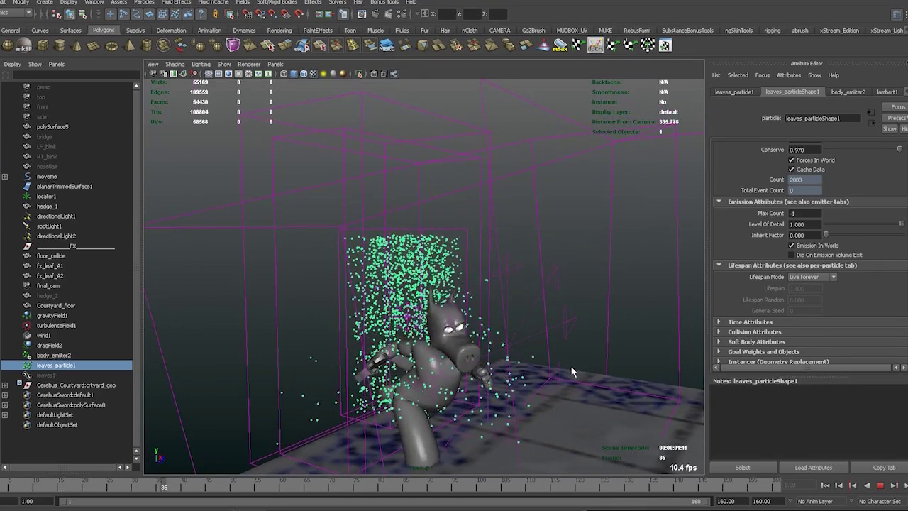
left_click_drag(622, 412, 610, 370, "alt")
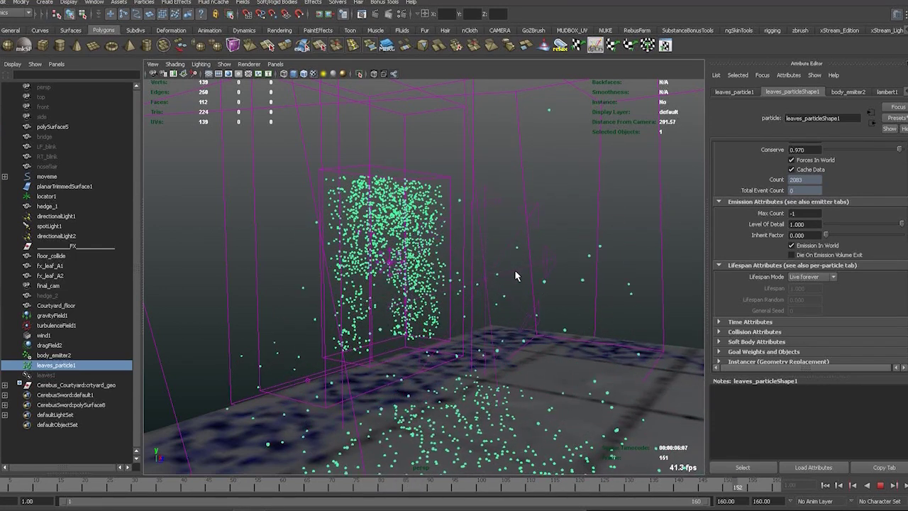
left_click(825, 485)
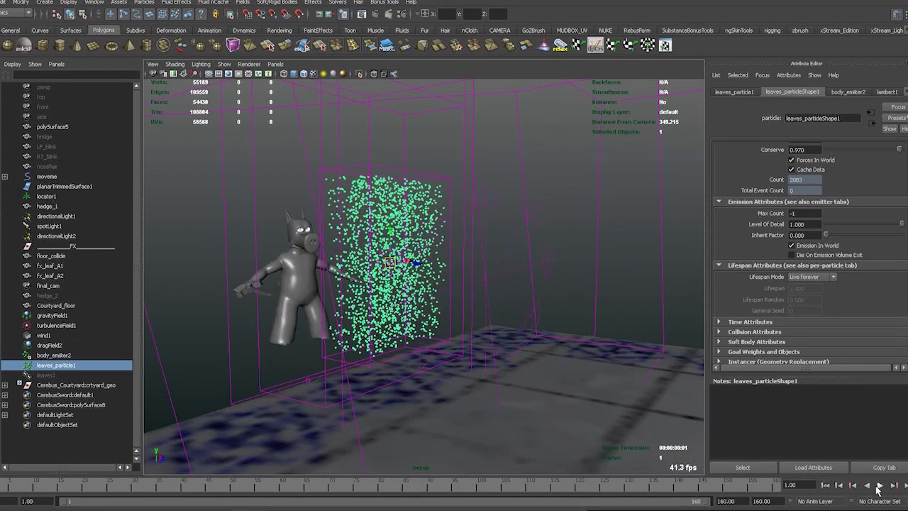
left_click(879, 485)
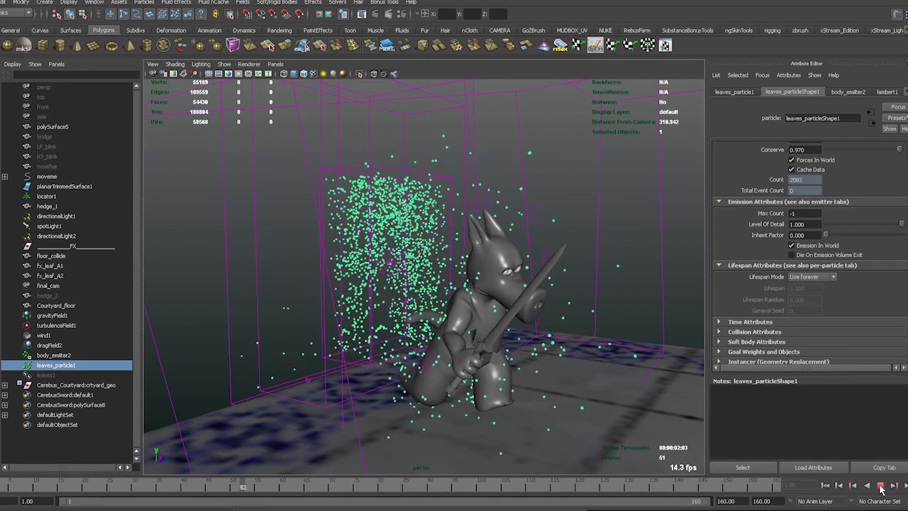
left_click(880, 486)
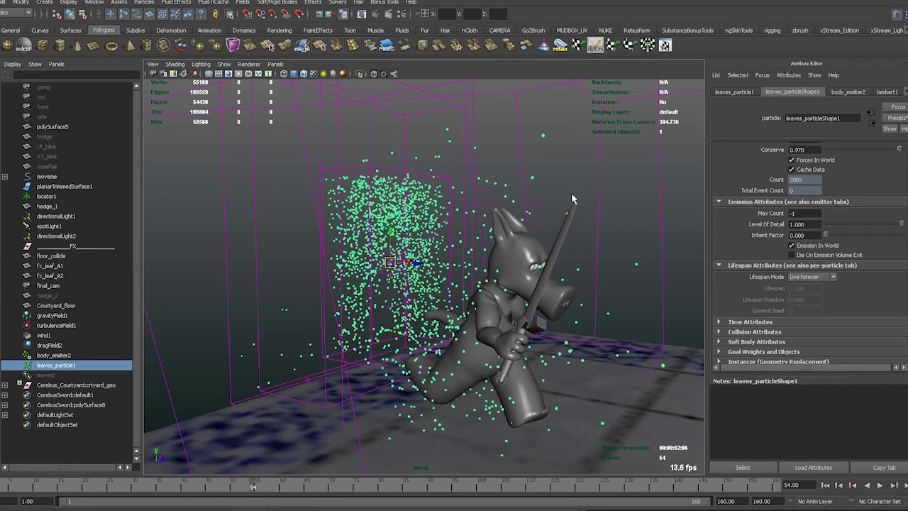
- Frame dragField2, then review gravityField1, turbulenceField1 and wind1 in turn
left_click(600, 155)
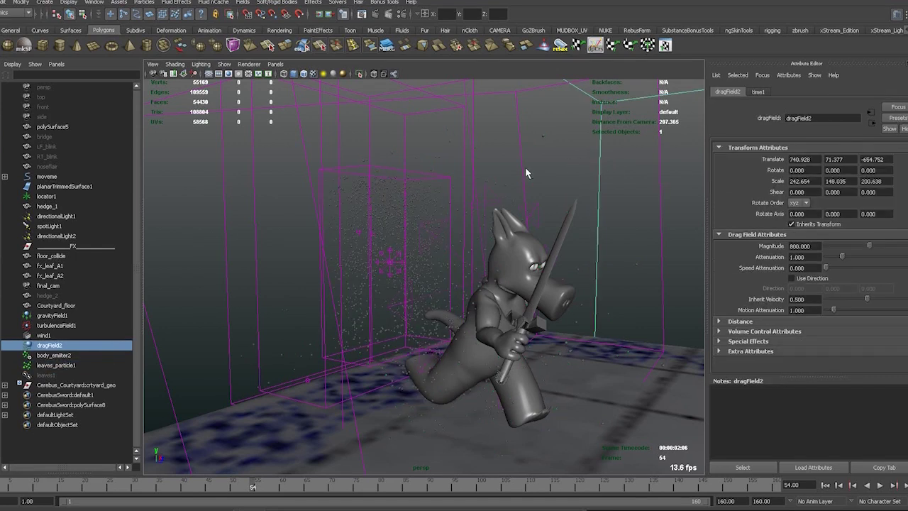
key("f")
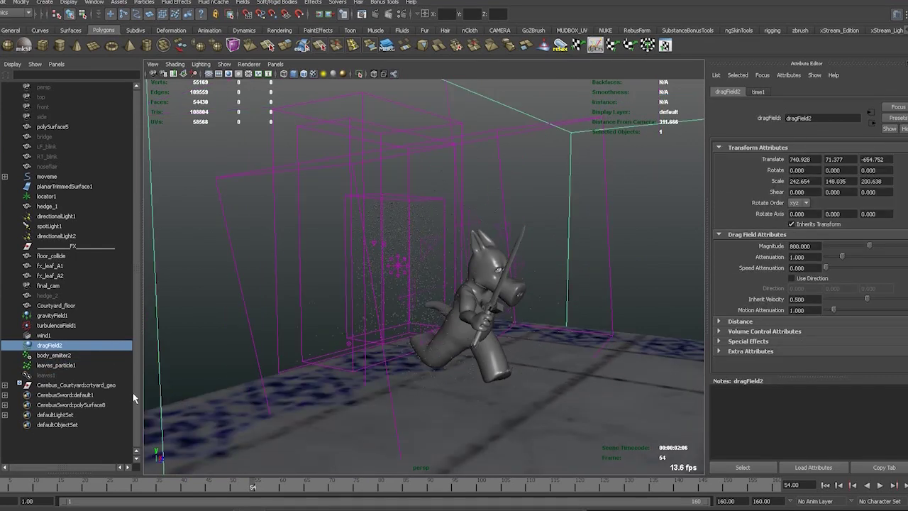
left_click(61, 315)
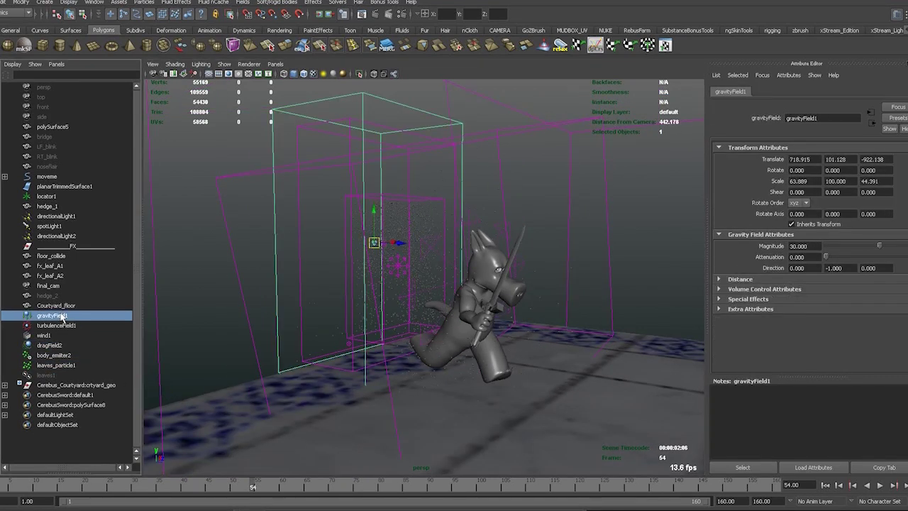
left_click_drag(234, 305, 429, 282, "alt")
left_click(78, 325)
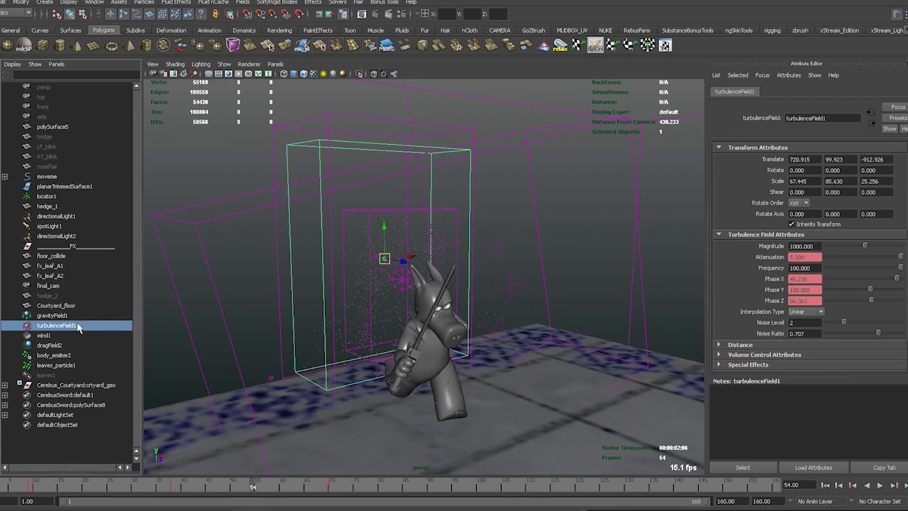
left_click(70, 335)
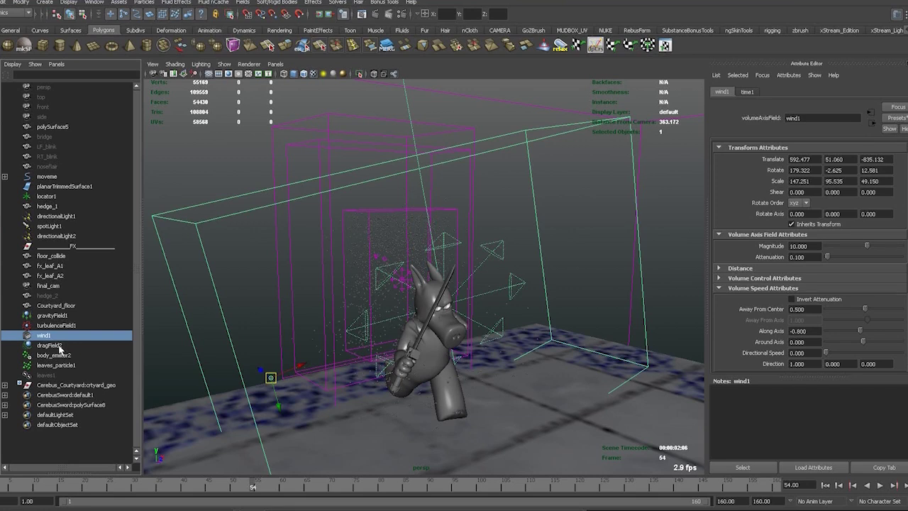
- Revisit dragField2's box and gravityField1, ending on turbulenceField1 (Magnitude 1000, Frequency 100, Noise 2)
left_click(61, 347)
left_click_drag(330, 368, 335, 311, "alt")
middle_click_drag(407, 344, 428, 350, "alt")
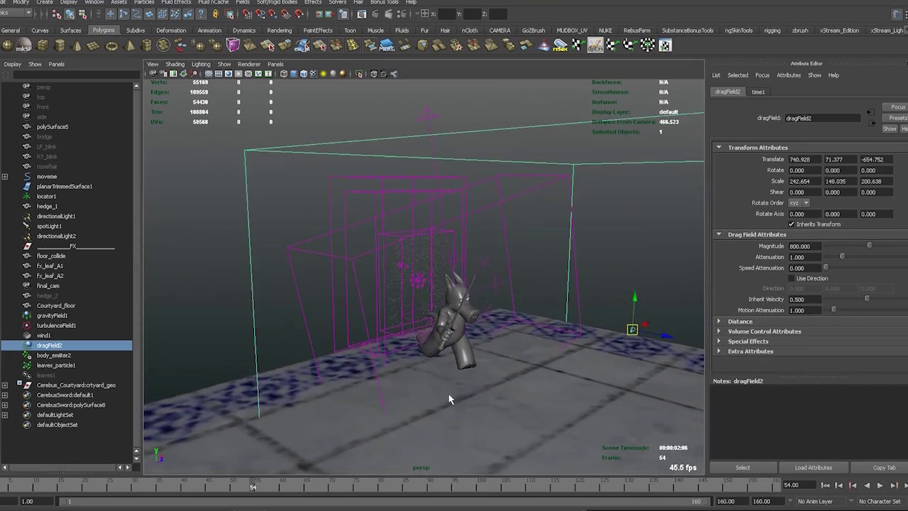
scroll(448, 396, "up", 5)
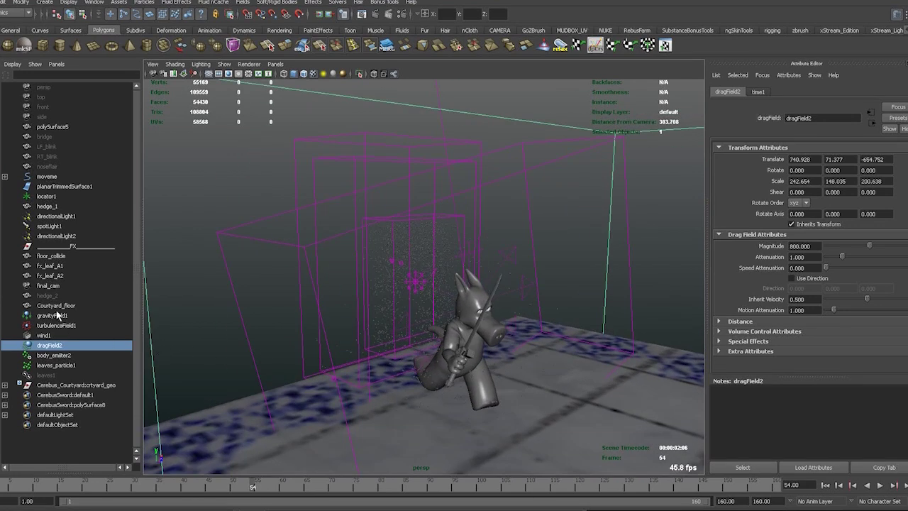
left_click(57, 315)
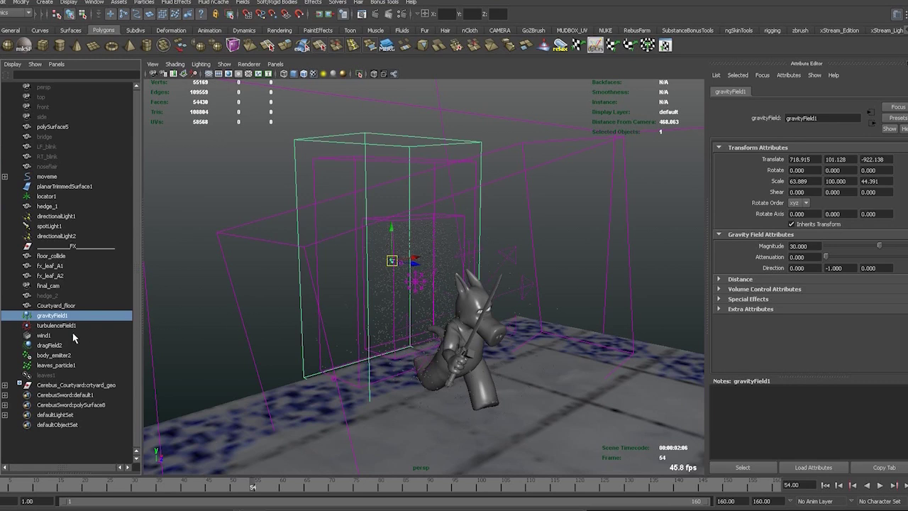
left_click(79, 327)
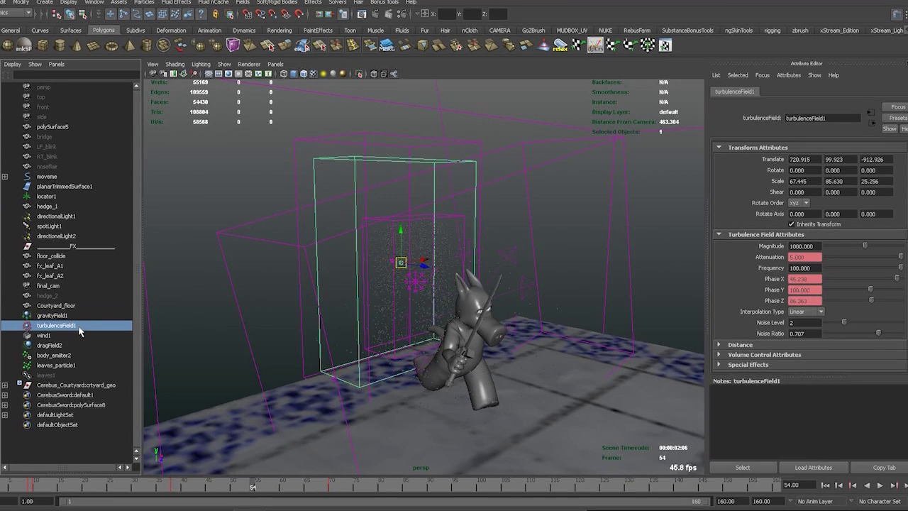
- Expand gravityField1's Volume Control Attributes to check its cube volume
left_click(76, 316)
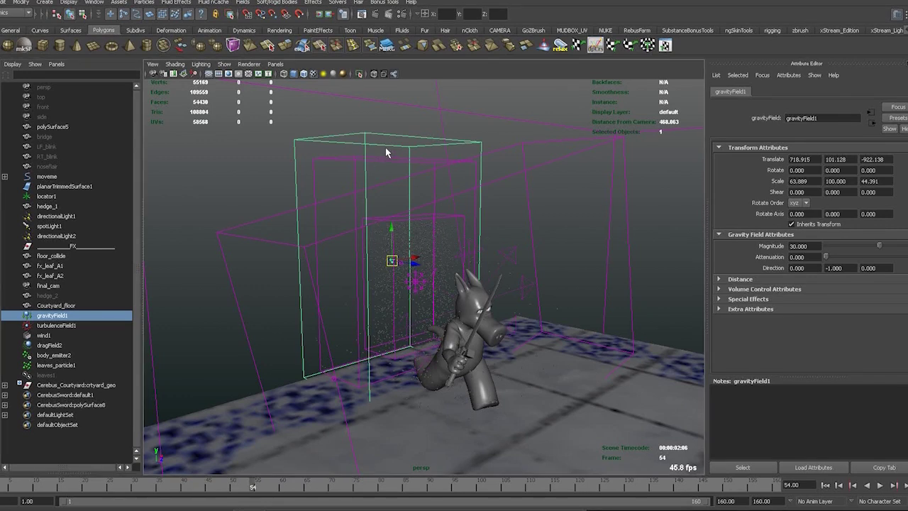
scroll(387, 152, "up", 3)
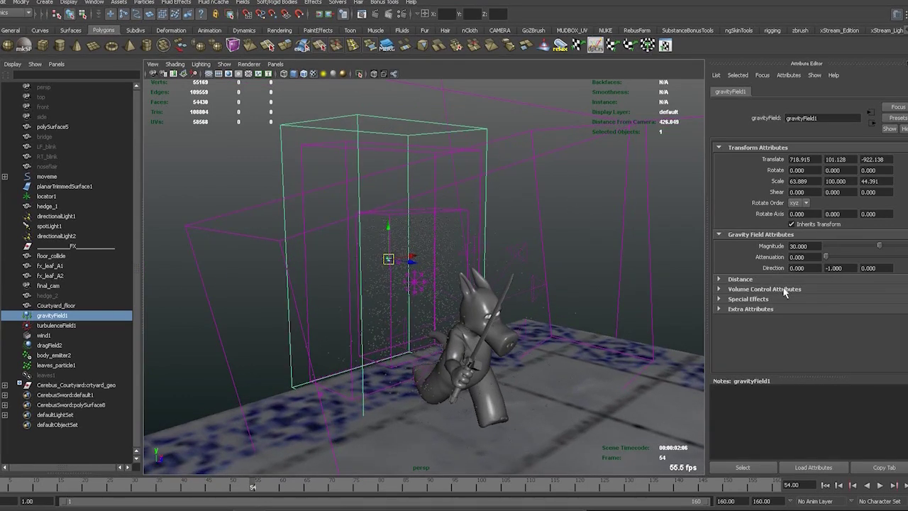
left_click(758, 291)
scroll(759, 298, "down", 1)
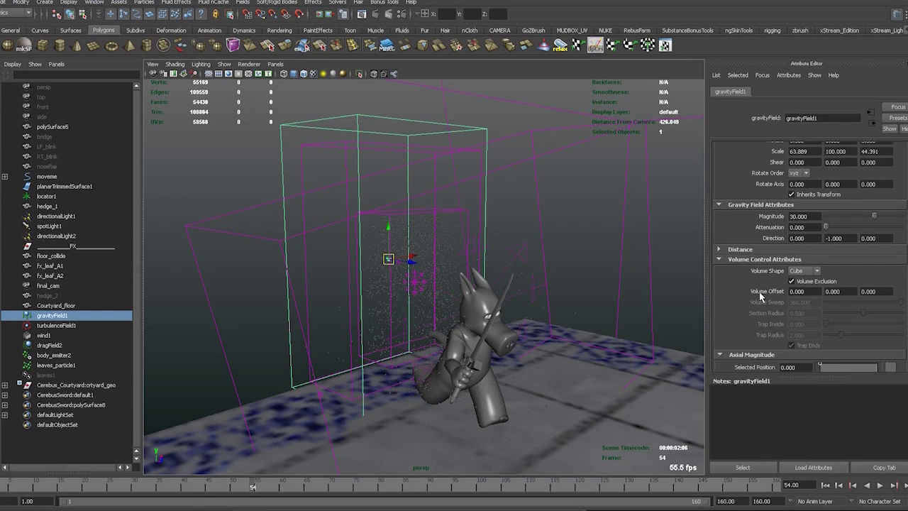
scroll(420, 266, "up", 1)
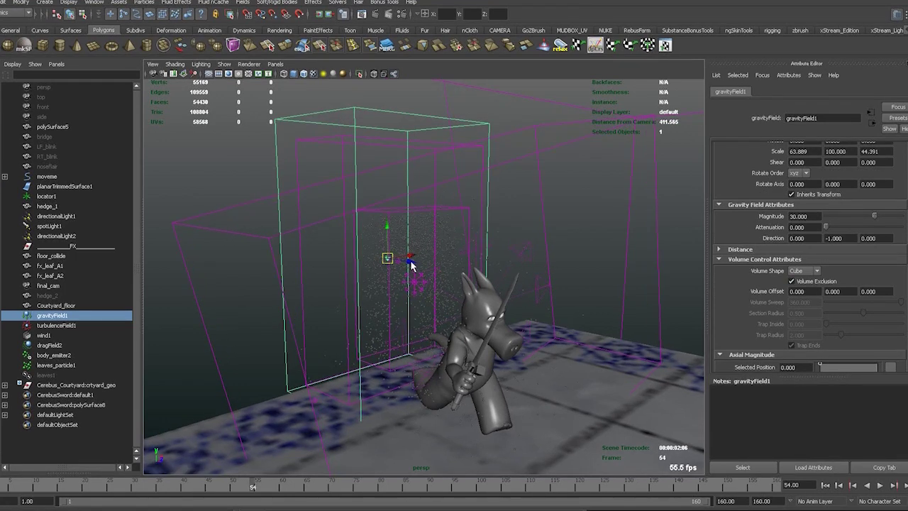
scroll(429, 264, "up", 1)
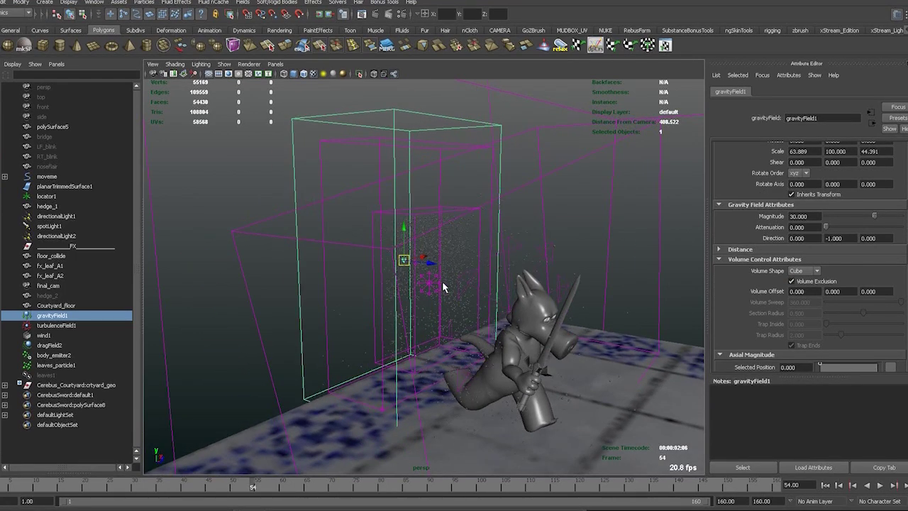
- Select leaves_particle1 and rewind the simulation to frame 1
scroll(448, 266, "up", 5)
left_click(457, 254)
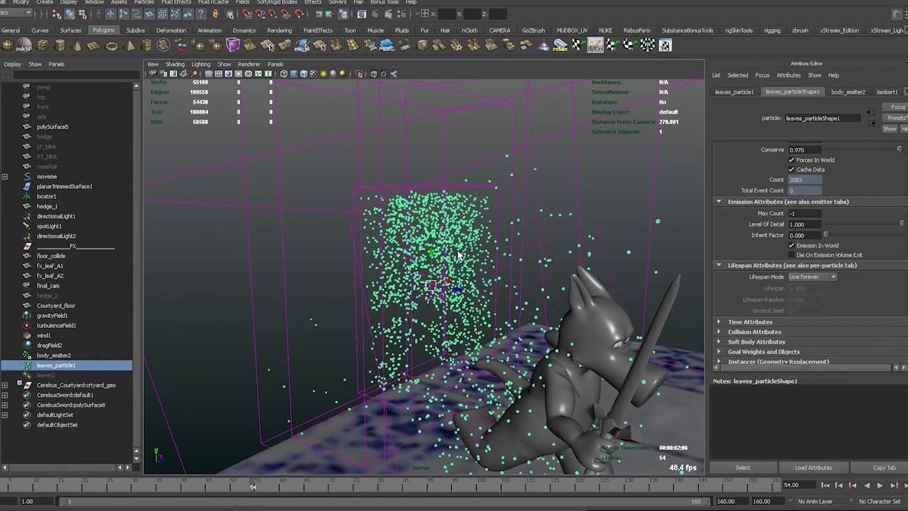
left_click(825, 485)
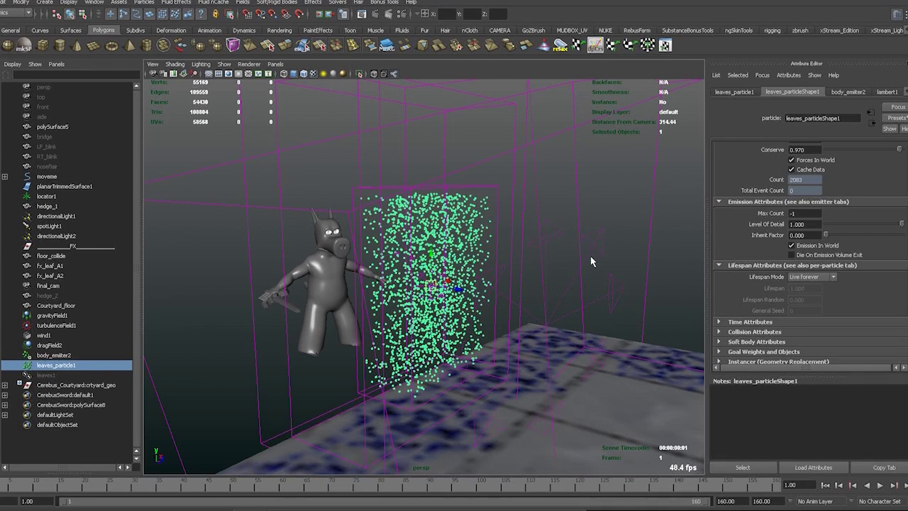
- Select turbulenceField1, then gravityField1, moving closer to the gravity field box
left_click(279, 168)
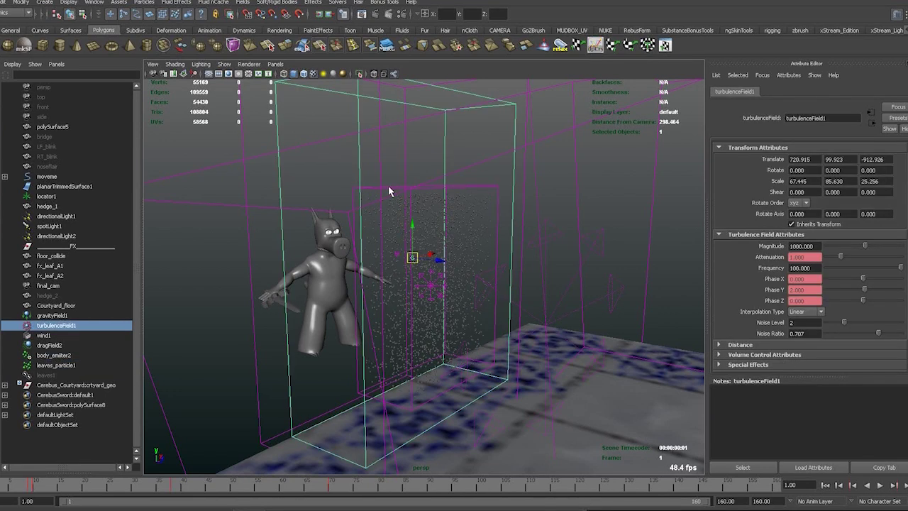
left_click(61, 315)
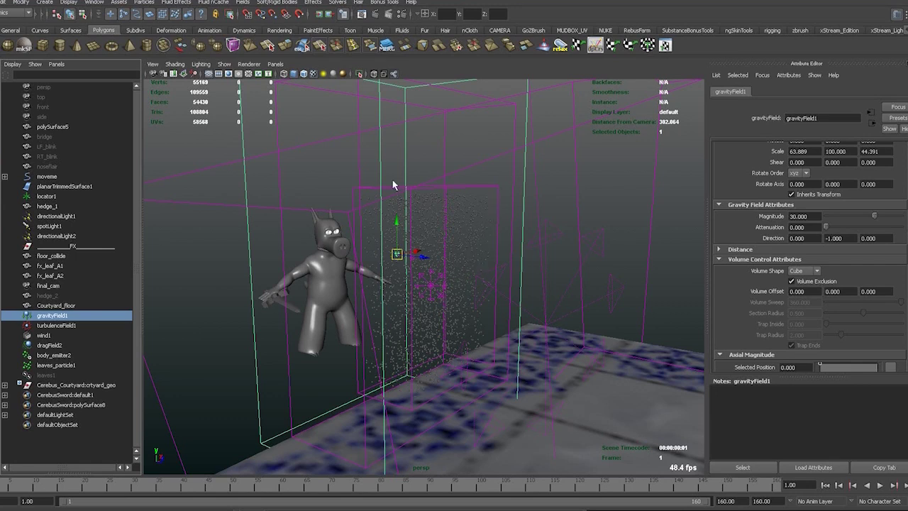
right_click_drag(503, 225, 359, 164, "alt")
right_click_drag(407, 275, 467, 338, "alt")
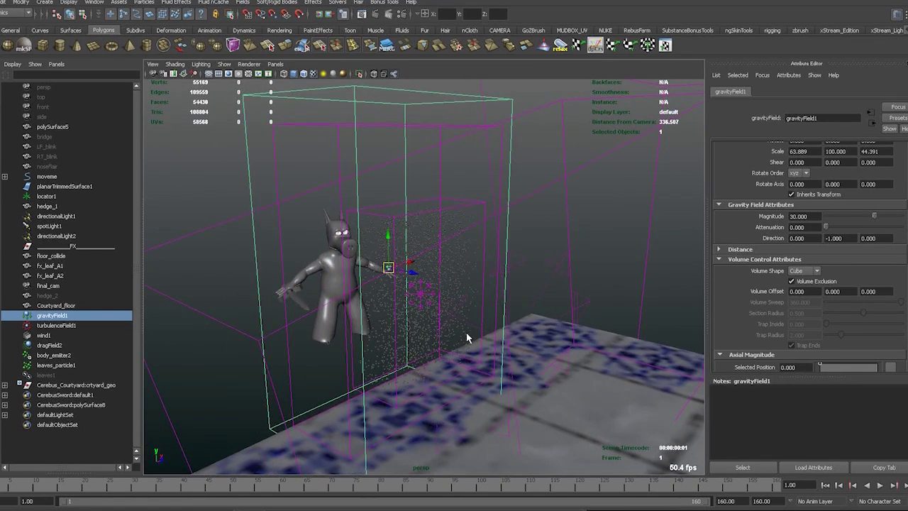
- Review turbulenceField1 and wind1 settings, orbiting around the wind field volume
left_click(57, 325)
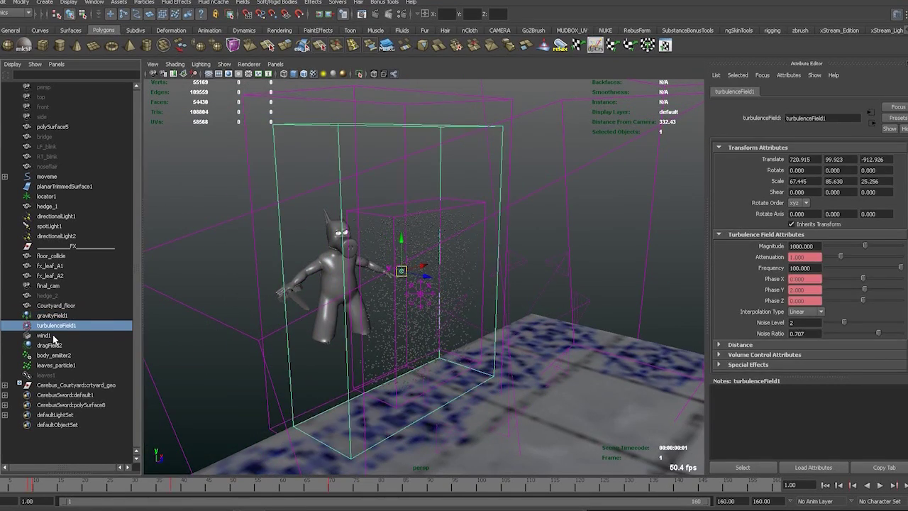
left_click(51, 336)
right_click_drag(505, 307, 526, 310, "alt")
left_click_drag(526, 310, 503, 302, "alt")
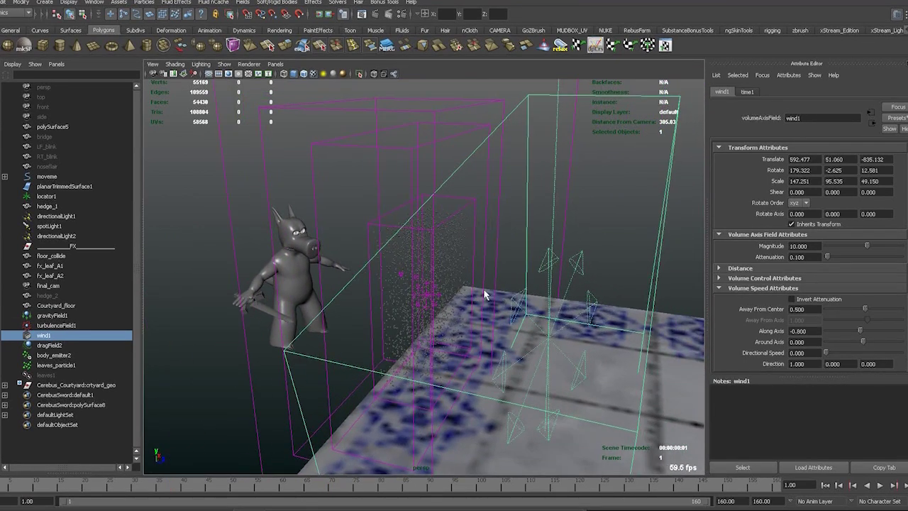
- Inspect leaves_particle1, then select dragField2 (Magnitude 800, Attenuation 1.000, Inherit Velocity 0.500)
left_click(68, 365)
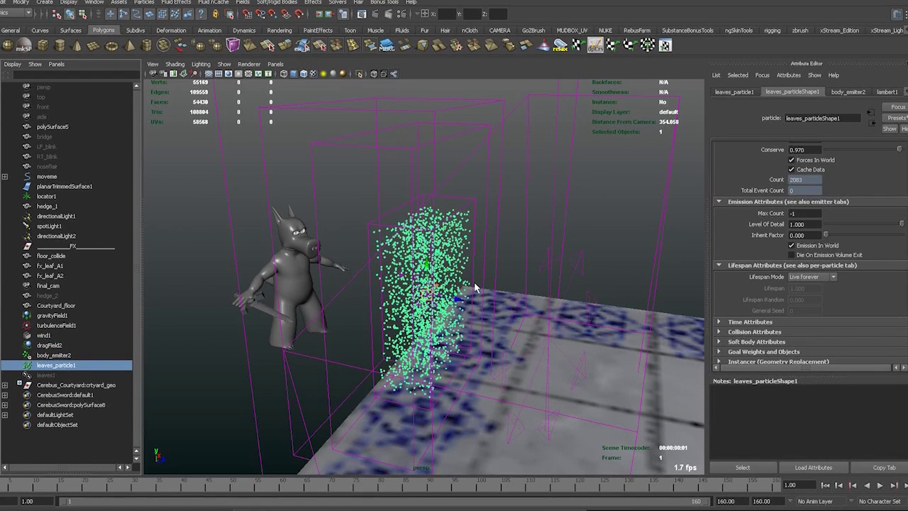
left_click_drag(530, 225, 500, 233, "alt")
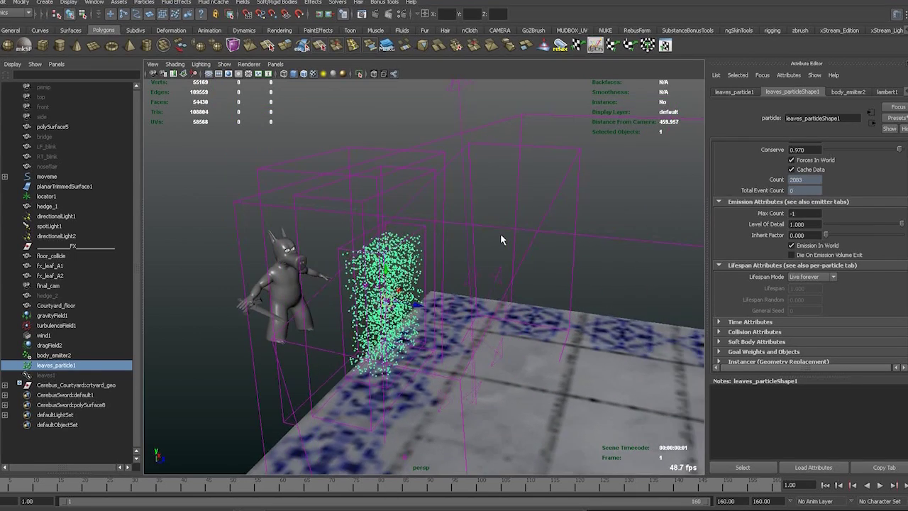
left_click(637, 267)
left_click_drag(638, 267, 544, 263, "alt")
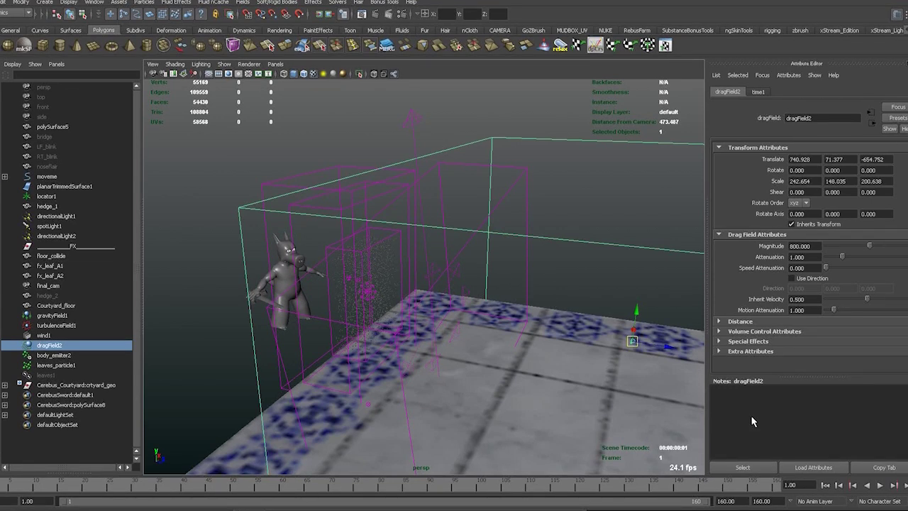
- Play the simulation, restart it from frame 1, pause at frame 38 and show the leaves particle settings
left_click(878, 486)
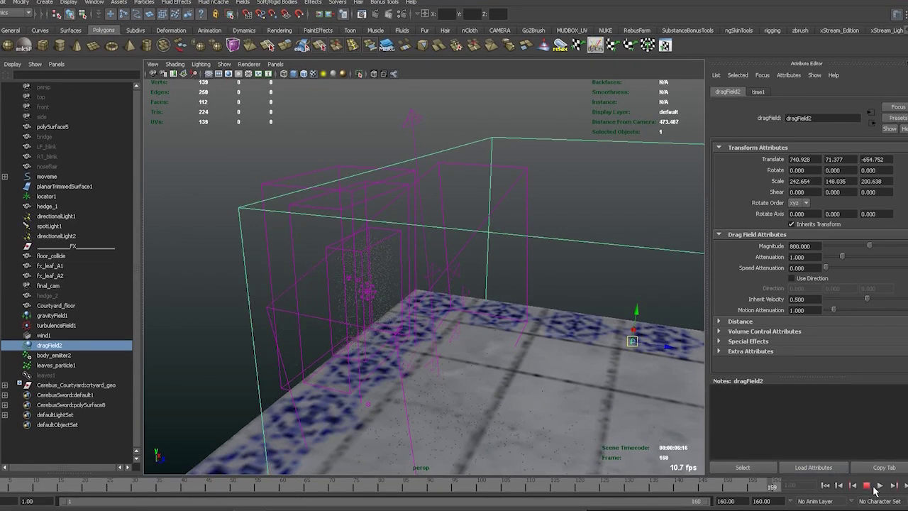
left_click(825, 485)
left_click(878, 487)
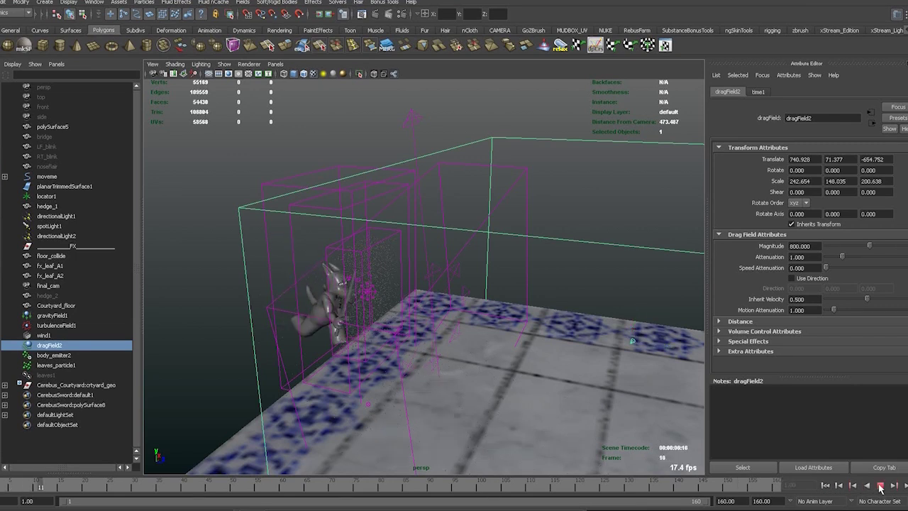
left_click(879, 487)
left_click(53, 366)
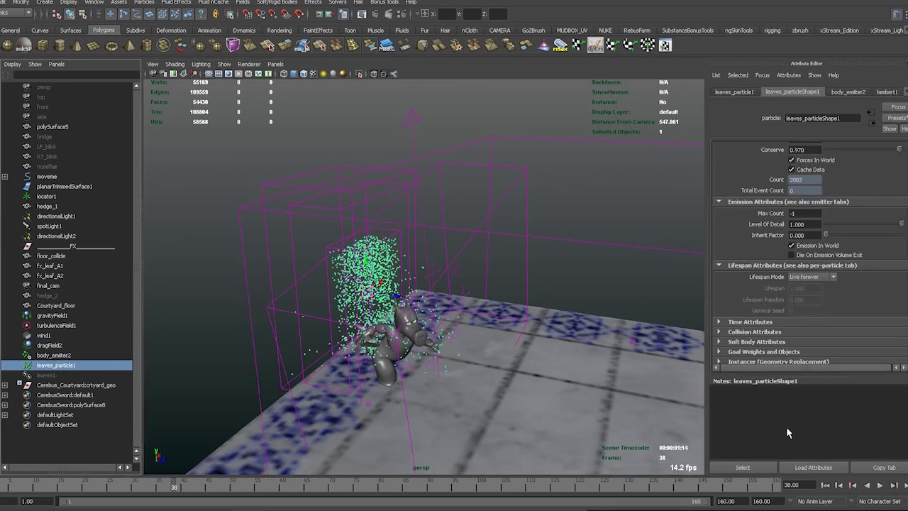
- Play on to frame 64, rewind to frame 1, and show turbulenceField1's settings (Magnitude 1000, Frequency 100)
left_click(879, 487)
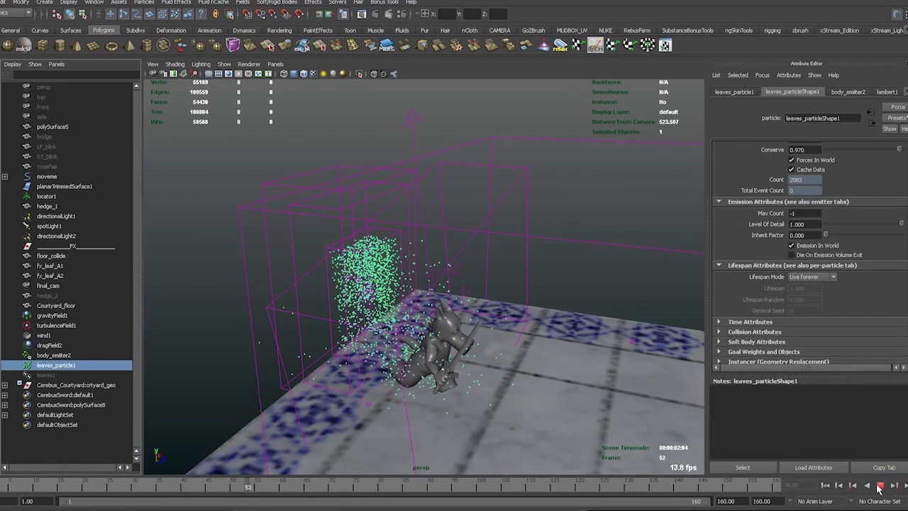
left_click(878, 487)
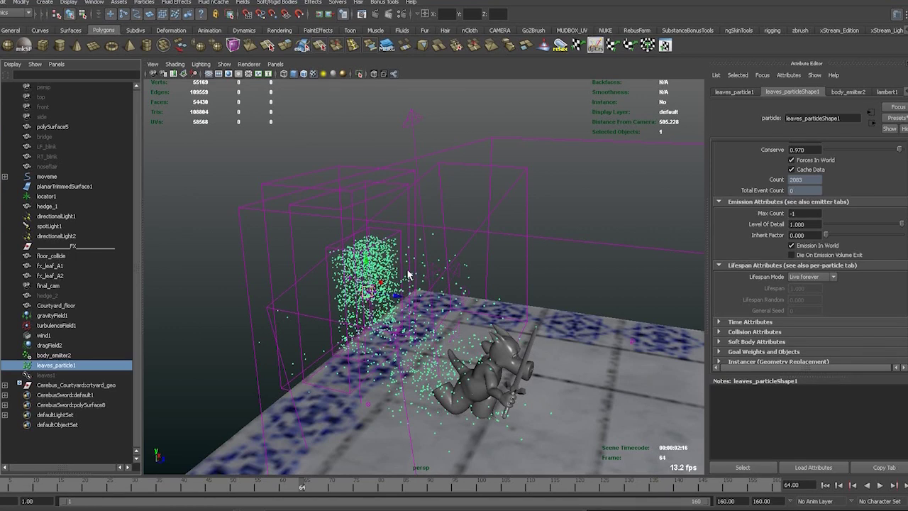
scroll(408, 273, "up", 3)
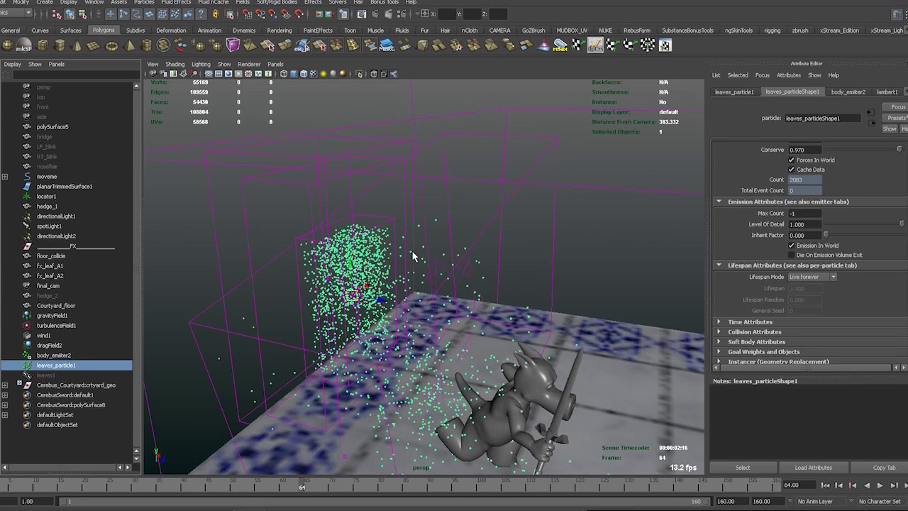
left_click(880, 485)
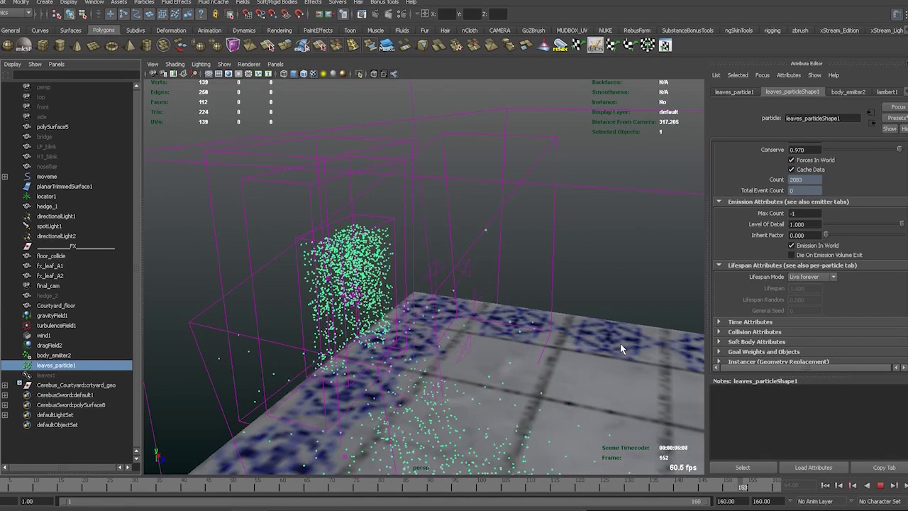
left_click(824, 485)
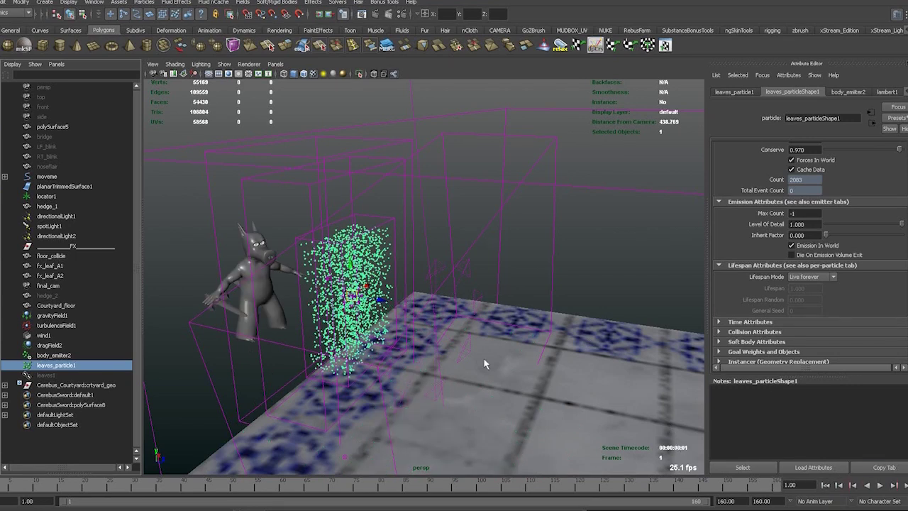
left_click(54, 324)
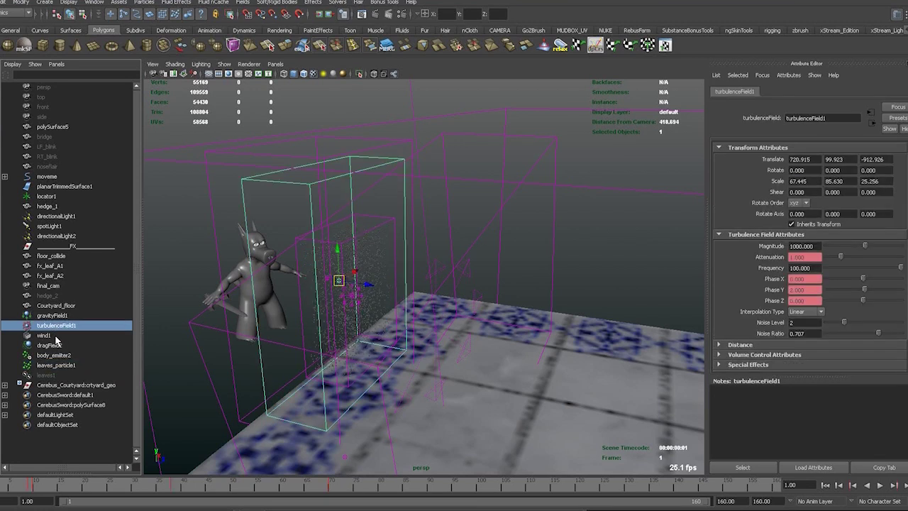
- Show the wind field's settings in Maya
left_click(46, 335)
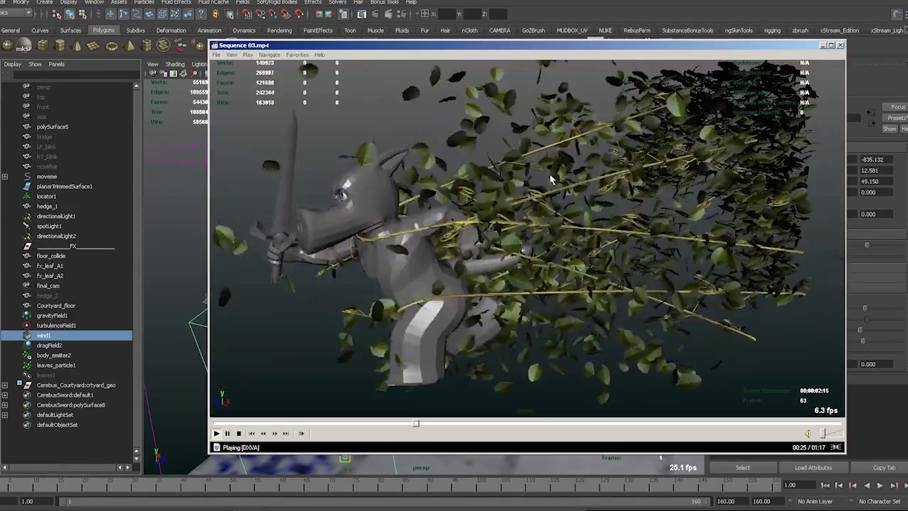
- Close the reference video player, clear the selection and return to frame 1
left_click(842, 47)
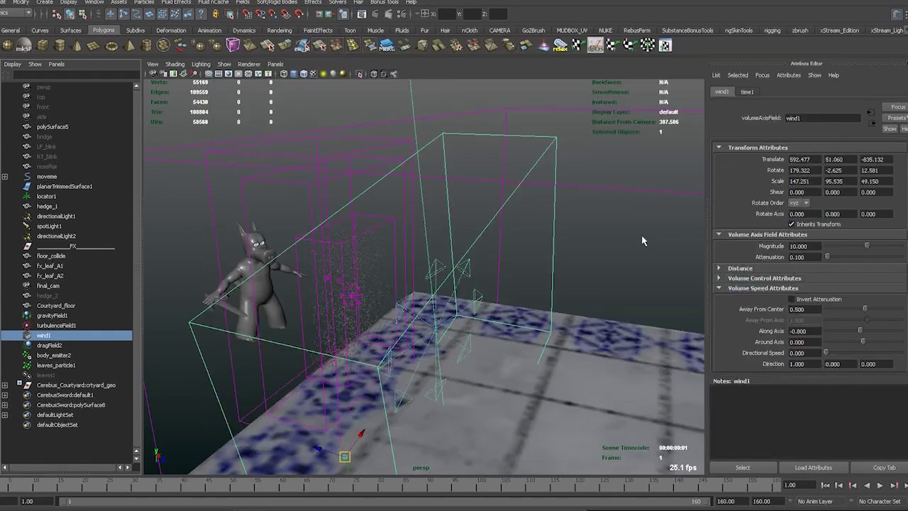
left_click(621, 278)
left_click(826, 485)
- Replay the leaf scatter to frame 51, select the leaf particles, then rewind to frame 1
left_click(879, 486)
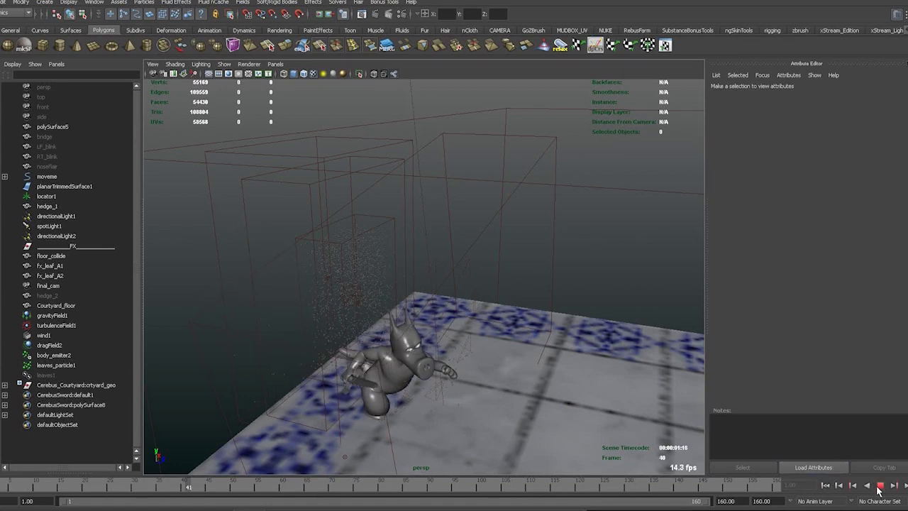
key("Escape")
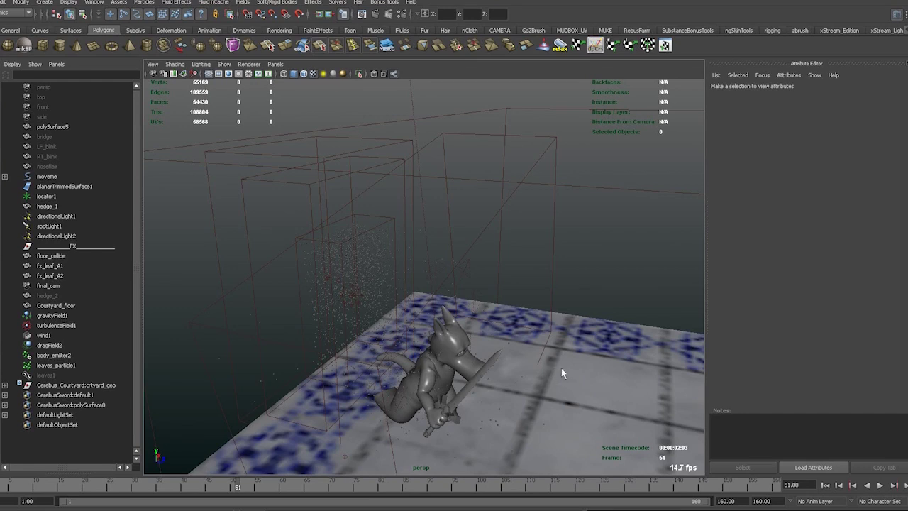
left_click_drag(558, 382, 540, 367, "alt")
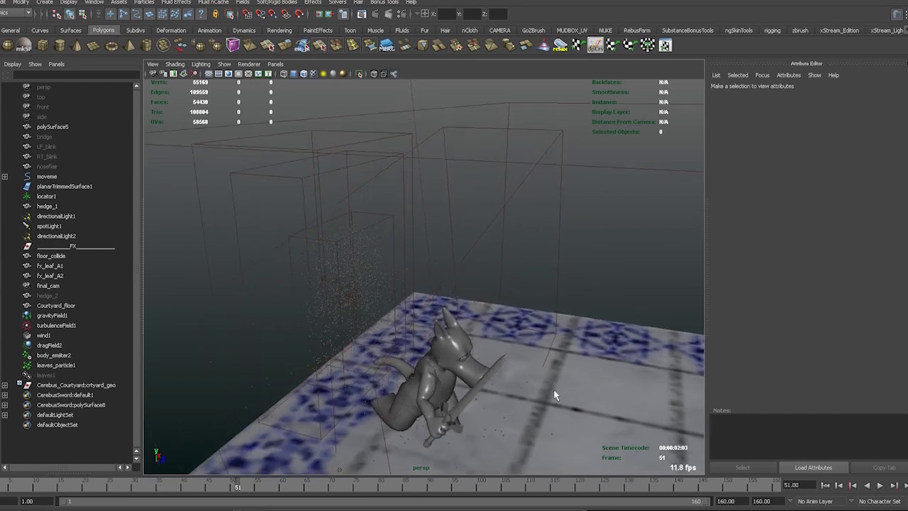
left_click(361, 256)
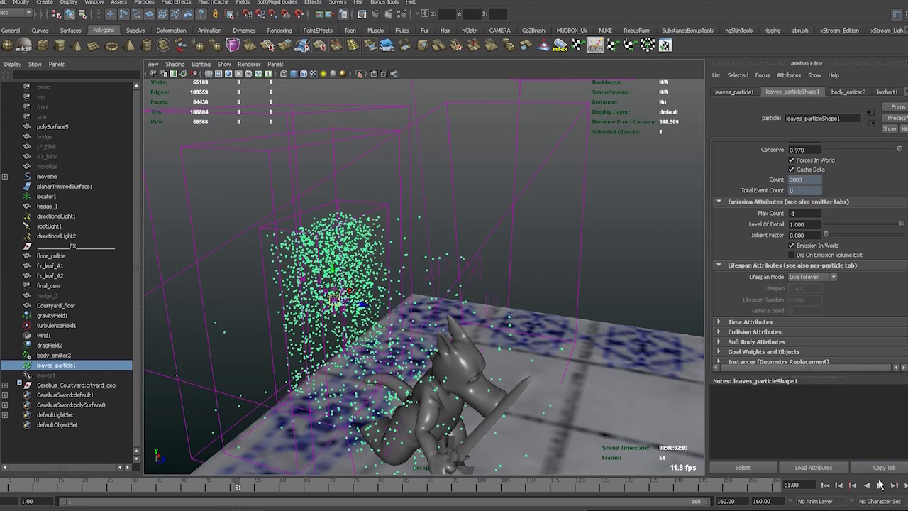
left_click(824, 485)
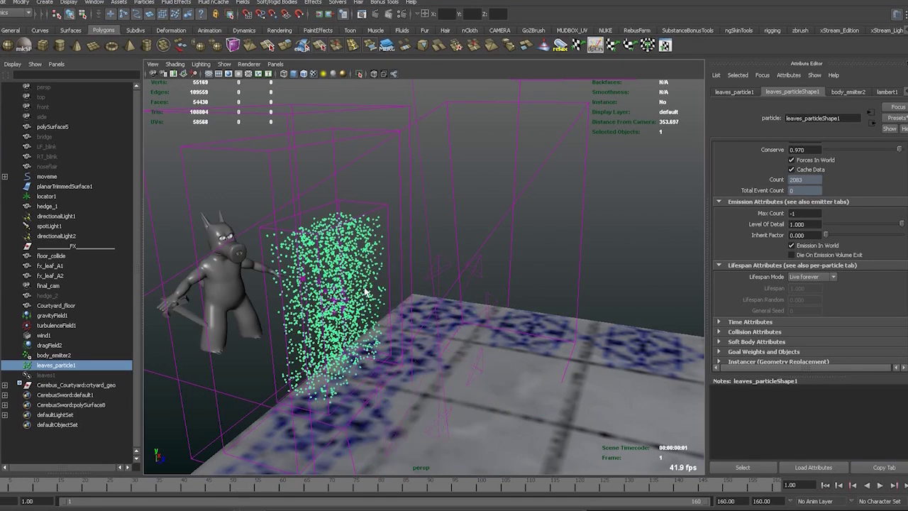
left_click_drag(358, 307, 401, 291, "alt")
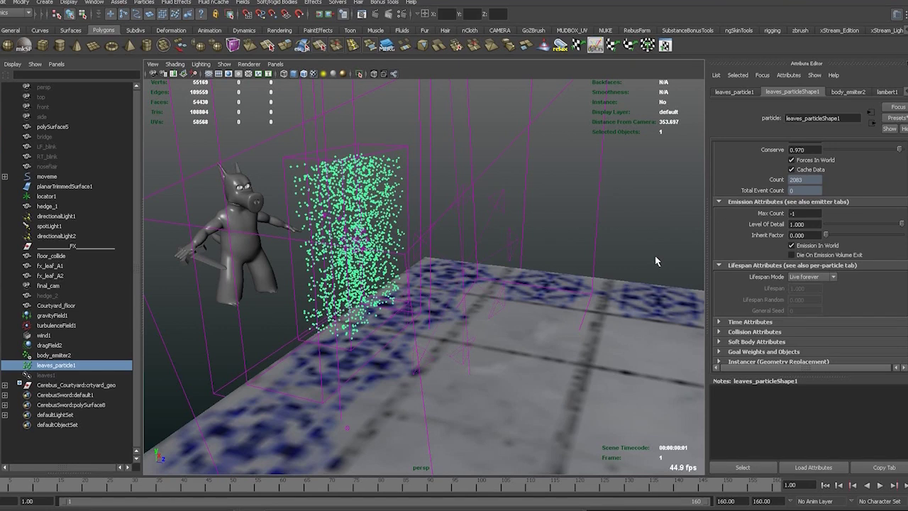
left_click_drag(645, 257, 624, 262, "alt")
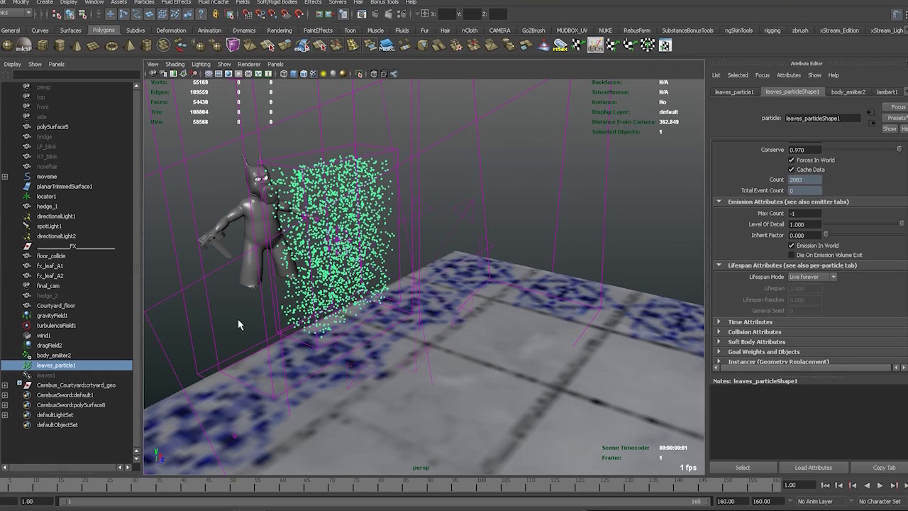
- Select fx_leaf_A1 in the Outliner and add fx_leaf_A2 to the selection
left_click(61, 267)
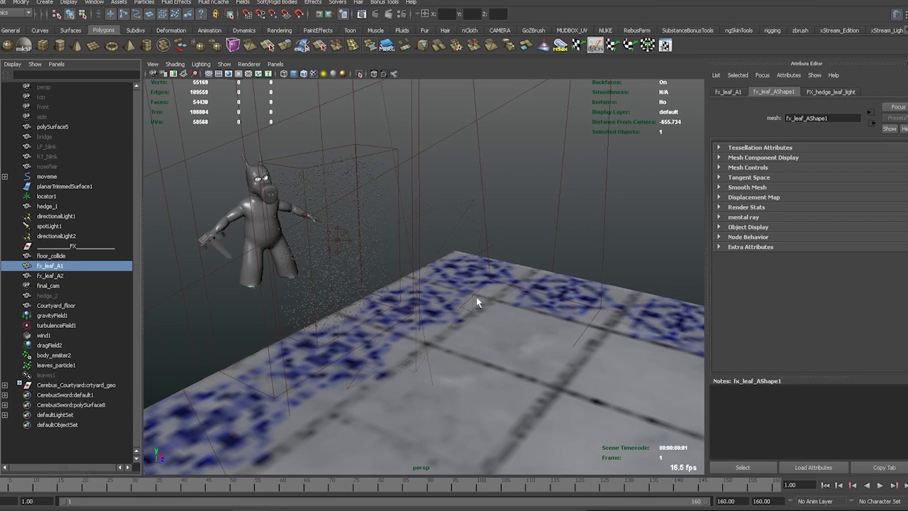
left_click(62, 276, "shift")
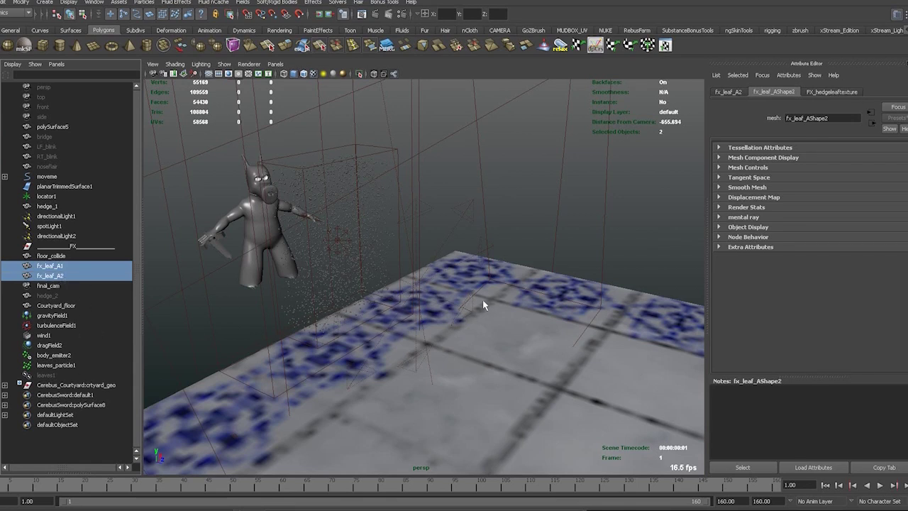
key("f")
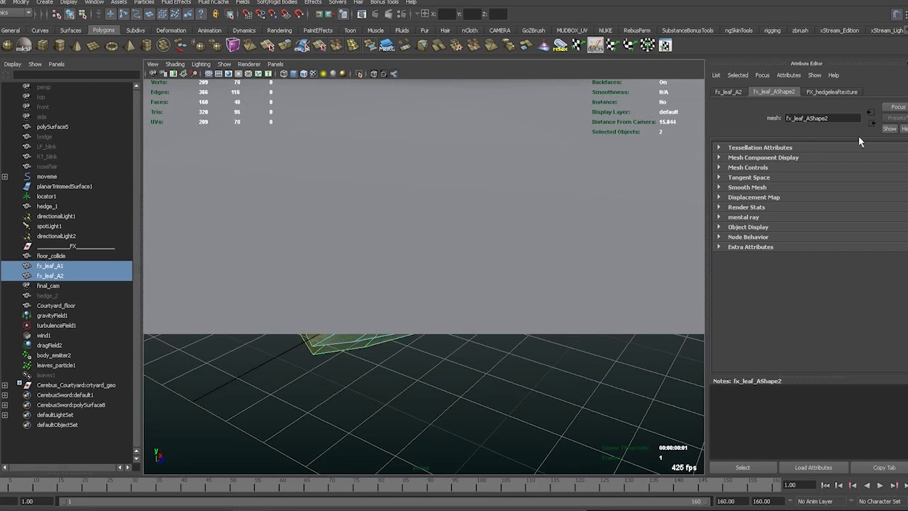
key("ctrl+a")
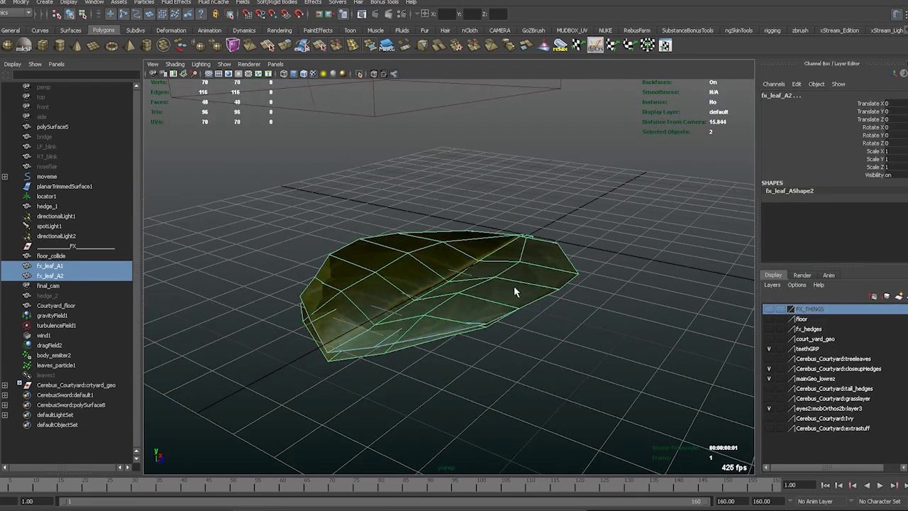
left_click_drag(513, 291, 468, 283, "alt")
left_click(469, 279)
key("w")
left_click_drag(516, 212, 603, 212)
left_click_drag(581, 277, 435, 319, "alt")
left_click(411, 158)
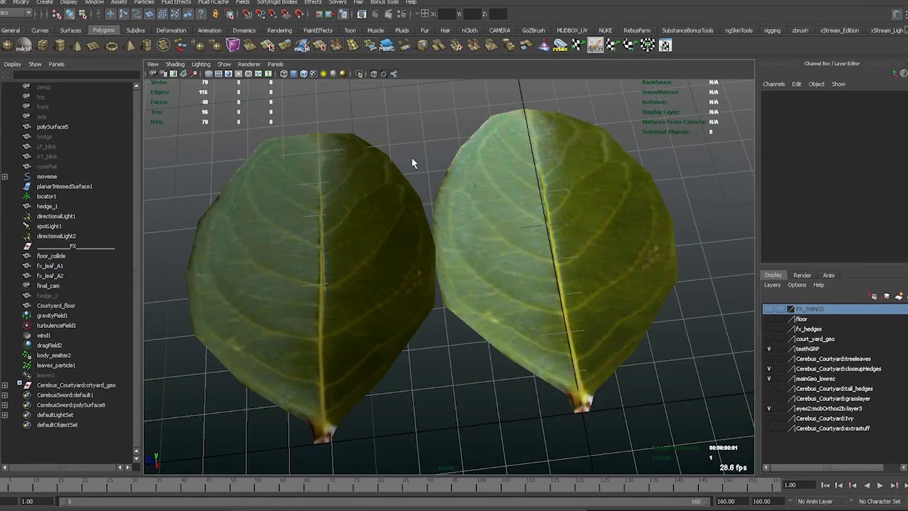
left_click_drag(412, 157, 420, 248, "alt")
left_click(424, 263)
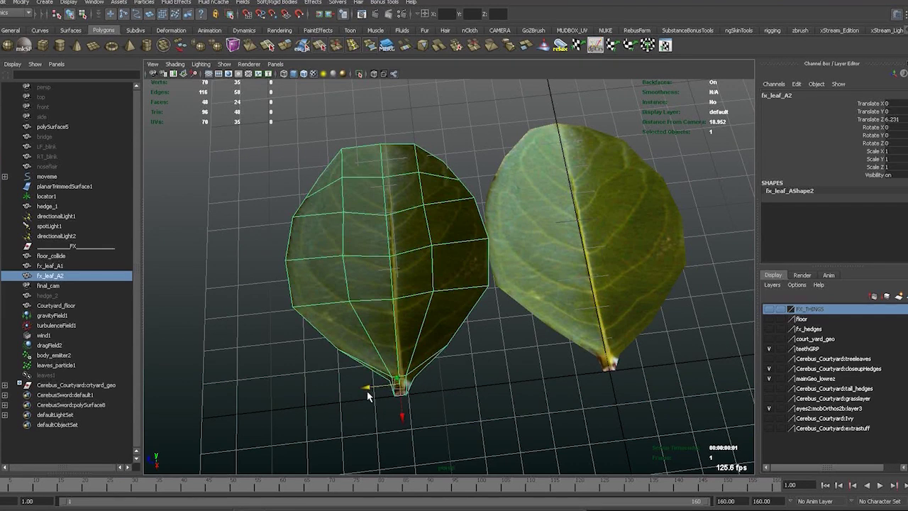
left_click_drag(357, 390, 345, 387)
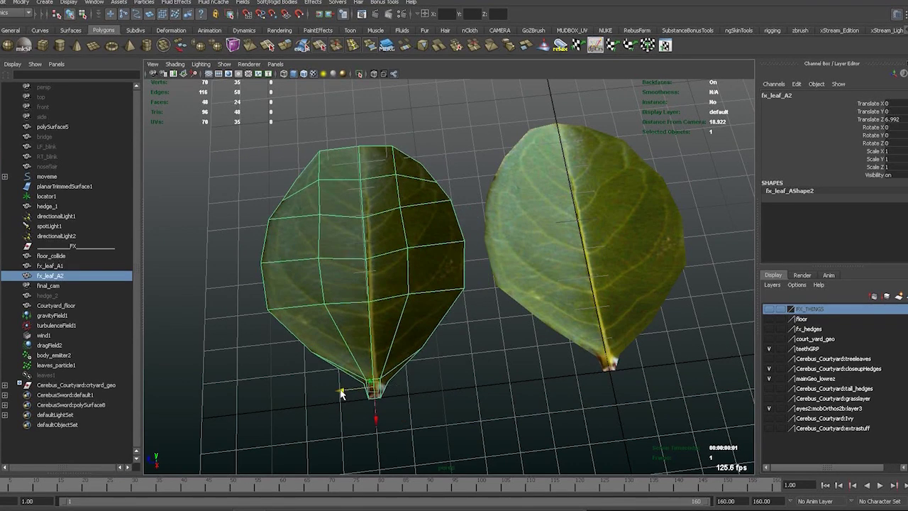
left_click(526, 348)
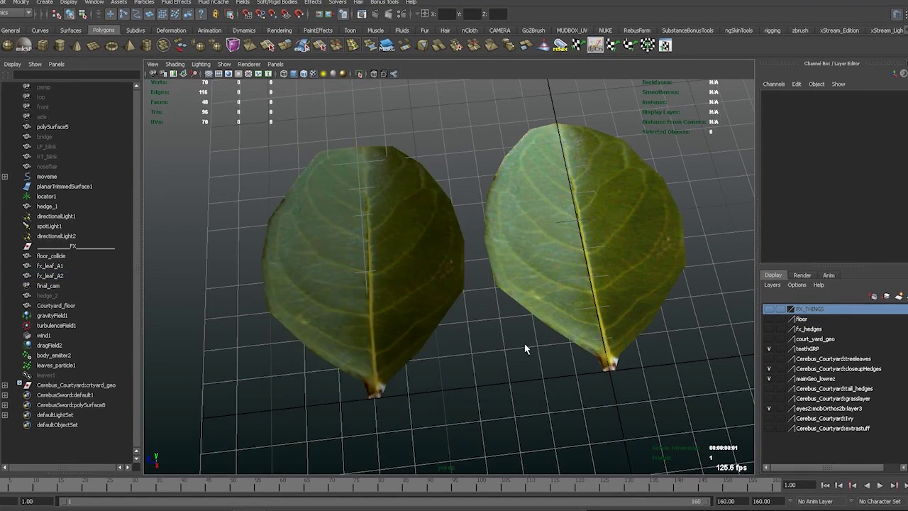
left_click(414, 294)
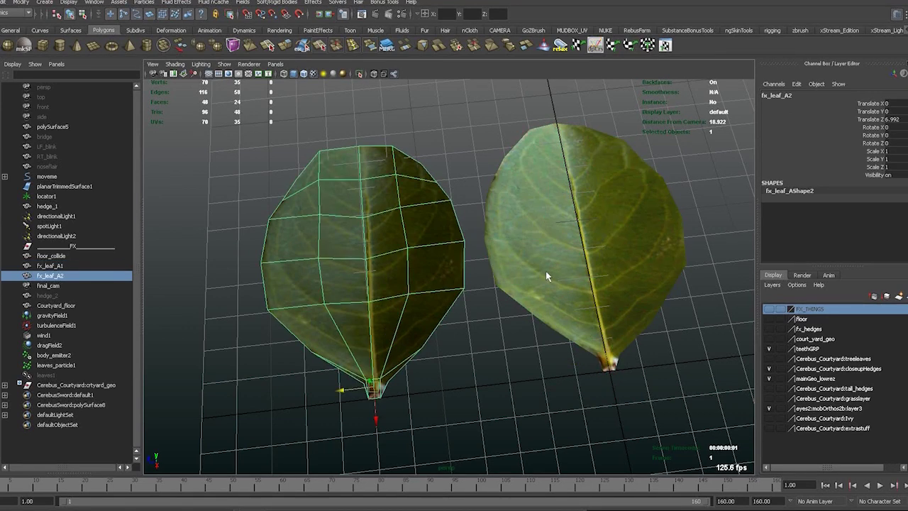
left_click(545, 271)
left_click(413, 291)
left_click_drag(438, 413, 509, 318, "alt")
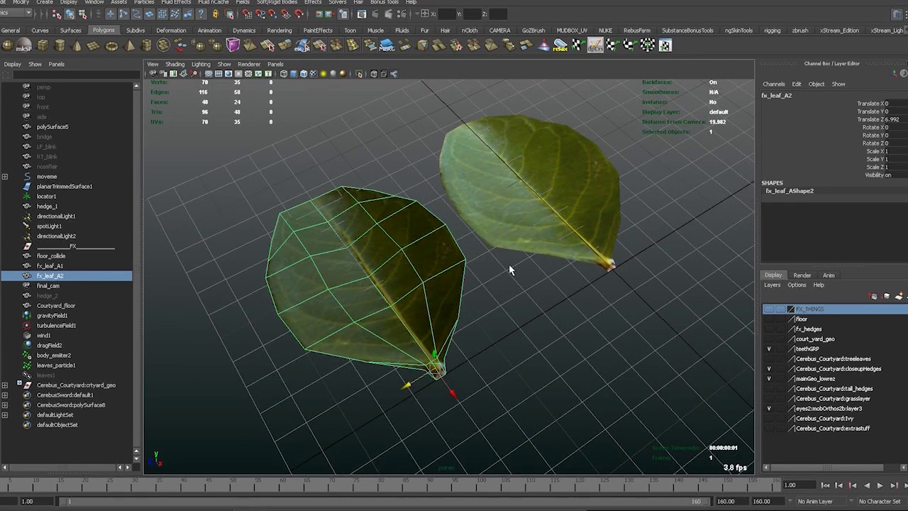
left_click_drag(500, 258, 483, 281, "alt")
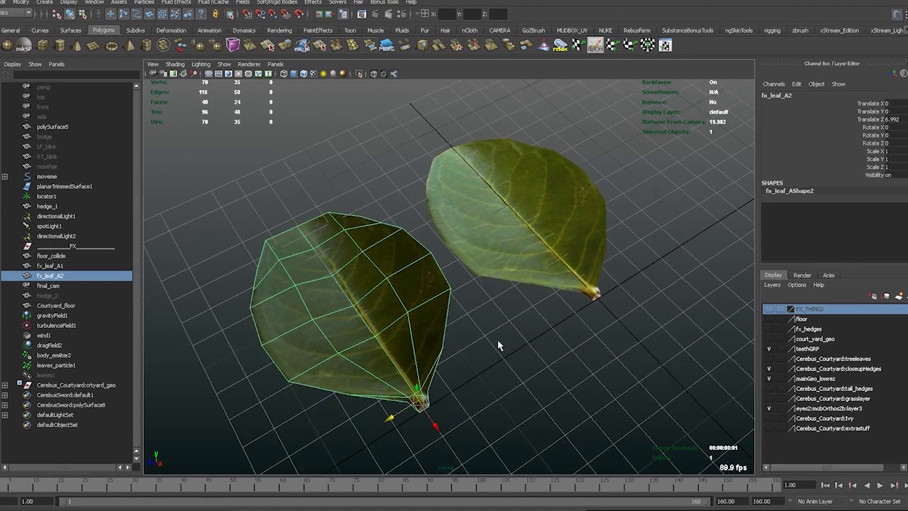
left_click(491, 240)
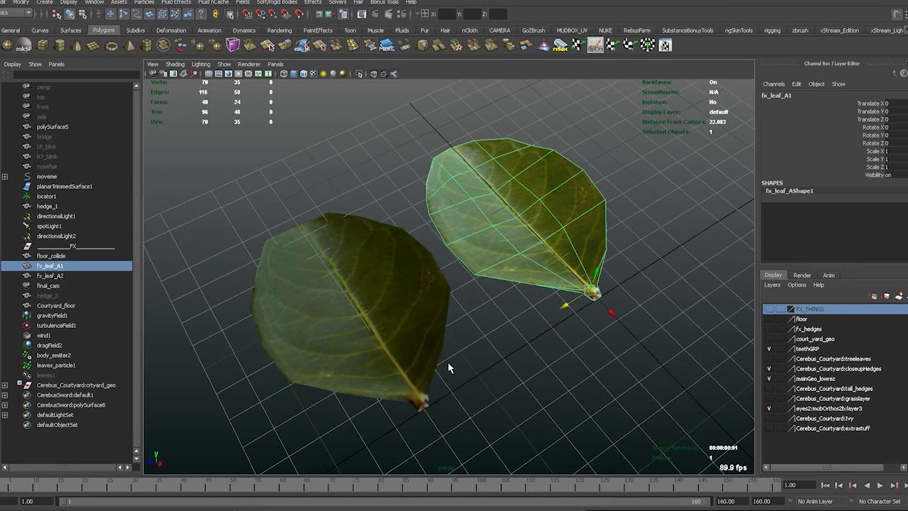
left_click_drag(528, 325, 514, 340, "alt")
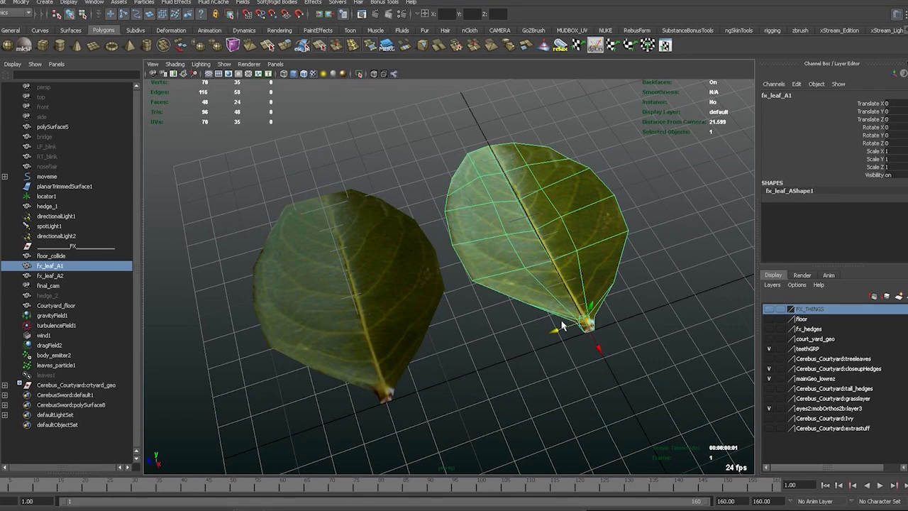
right_click_drag(564, 328, 571, 341, "alt")
left_click_drag(572, 341, 522, 330, "alt")
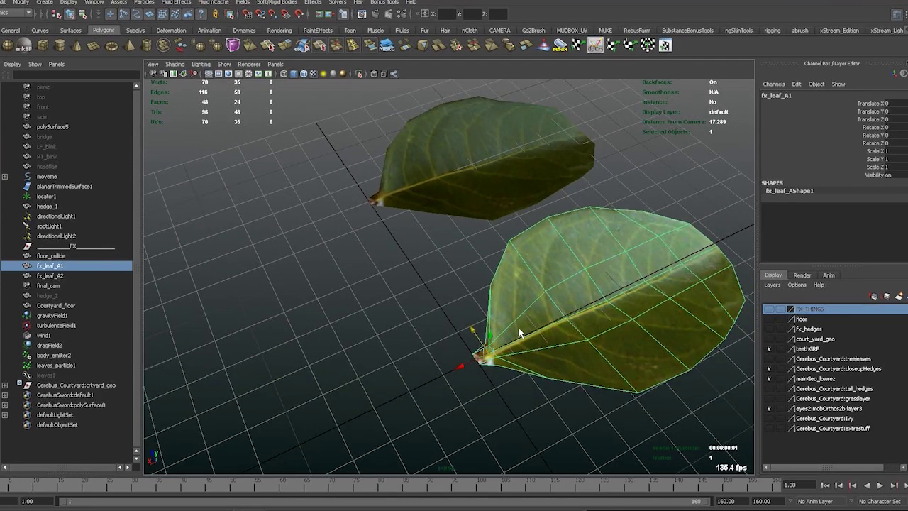
left_click_drag(531, 345, 433, 367, "alt")
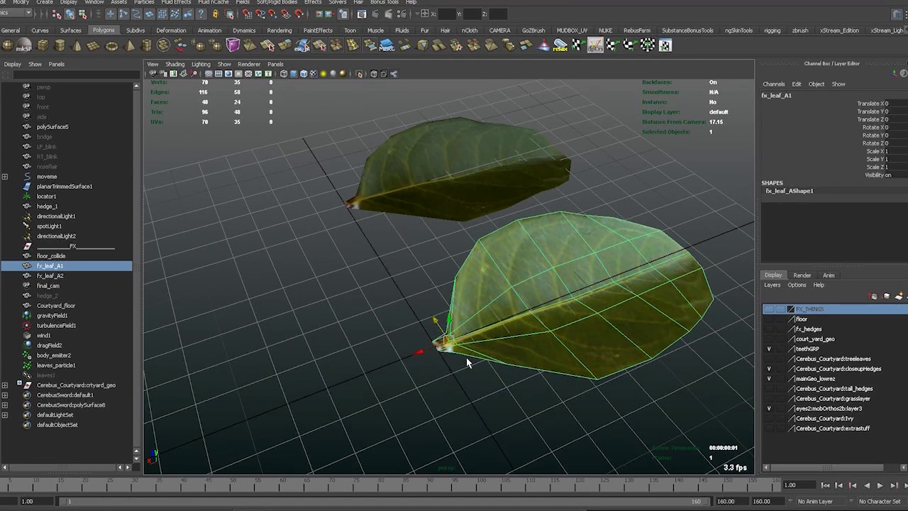
key("equal")
key("equal")
key("equal")
left_click_drag(490, 345, 559, 371, "alt")
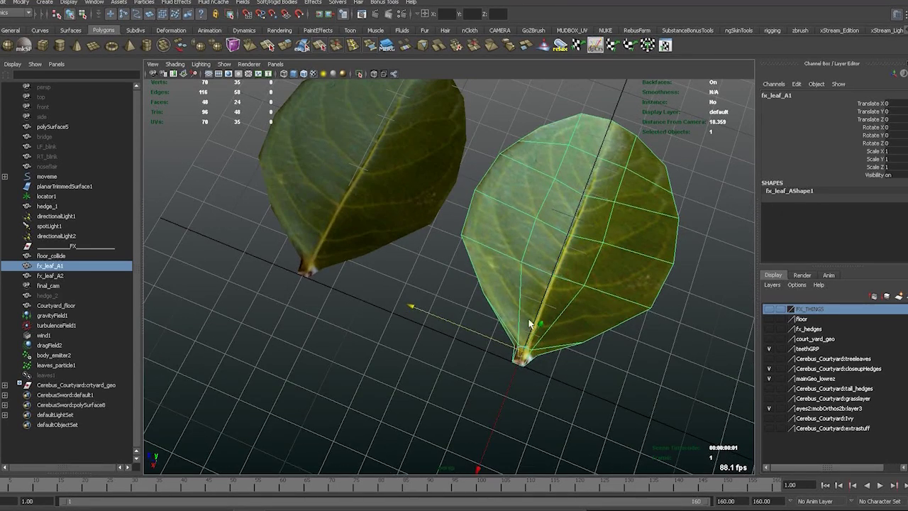
scroll(516, 348, "up", 4)
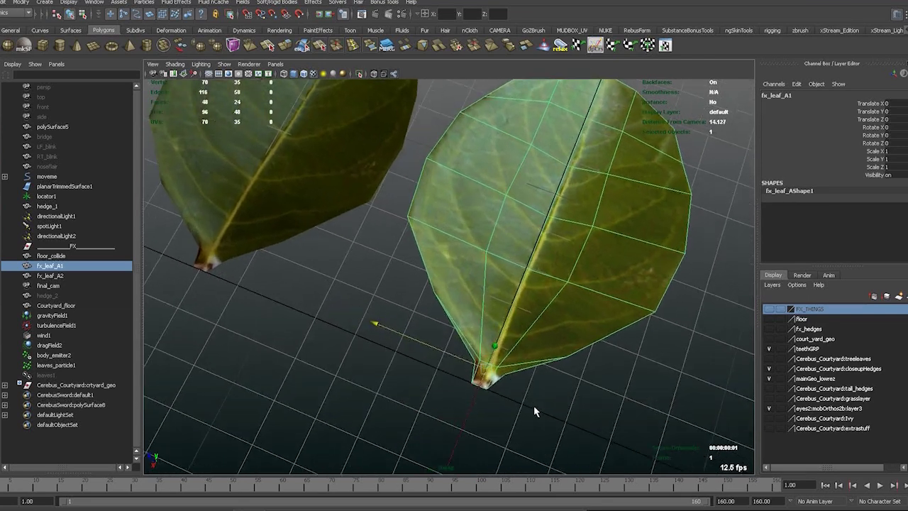
left_click_drag(480, 395, 403, 357, "alt")
scroll(442, 454, "up", 4)
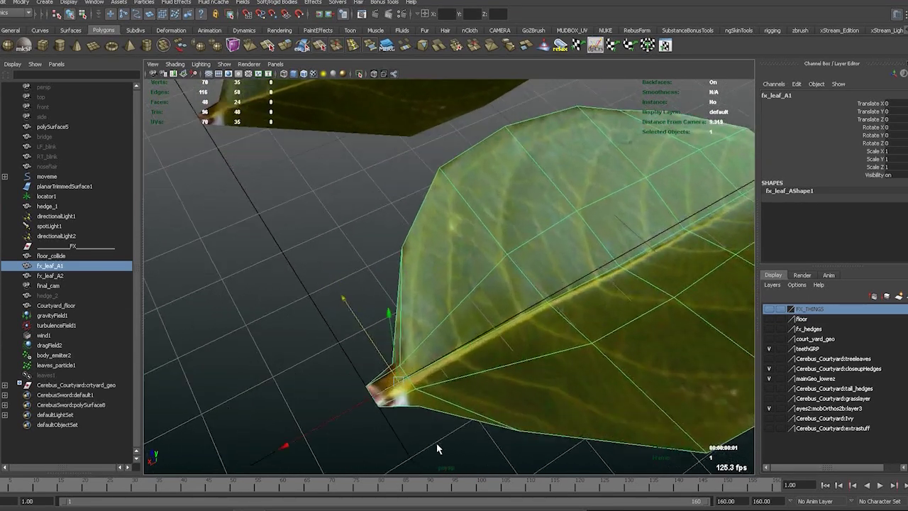
key("minus")
key("minus")
key("minus")
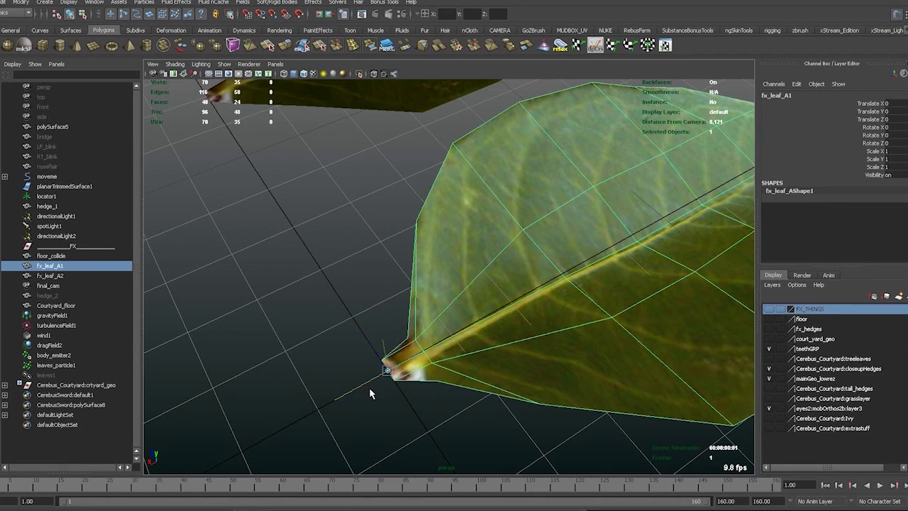
key("equal")
key("equal")
key("equal")
left_click_drag(394, 384, 586, 366, "alt")
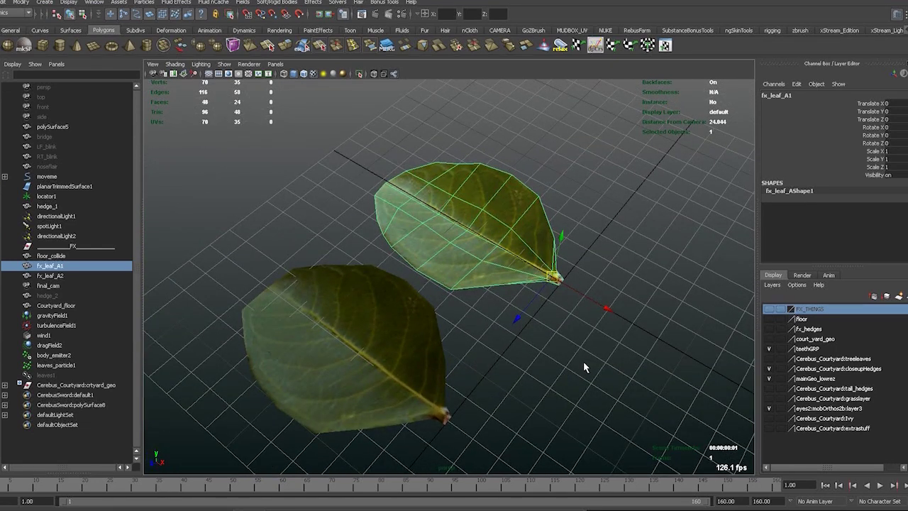
- Reframe the view on both leaves with fx_leaf_A1 selected and its move manipulator hidden
left_click_drag(543, 344, 506, 359, "alt")
left_click(467, 347)
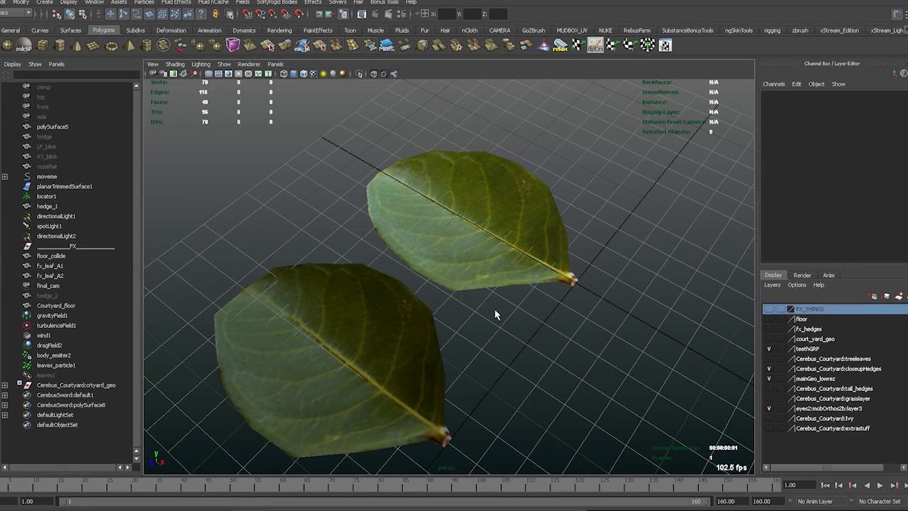
left_click(501, 281)
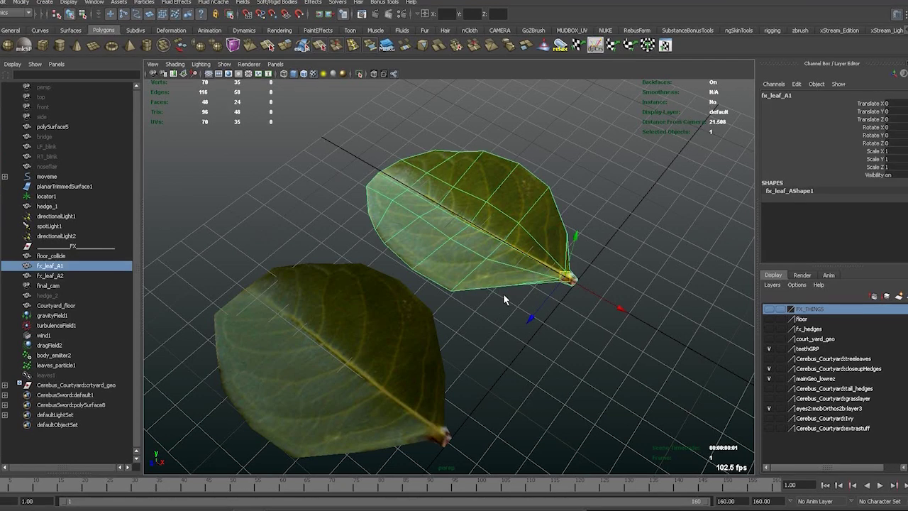
middle_click_drag(504, 298, 478, 291, "alt")
left_click_drag(470, 262, 490, 364, "alt")
right_click_drag(452, 372, 347, 364, "alt")
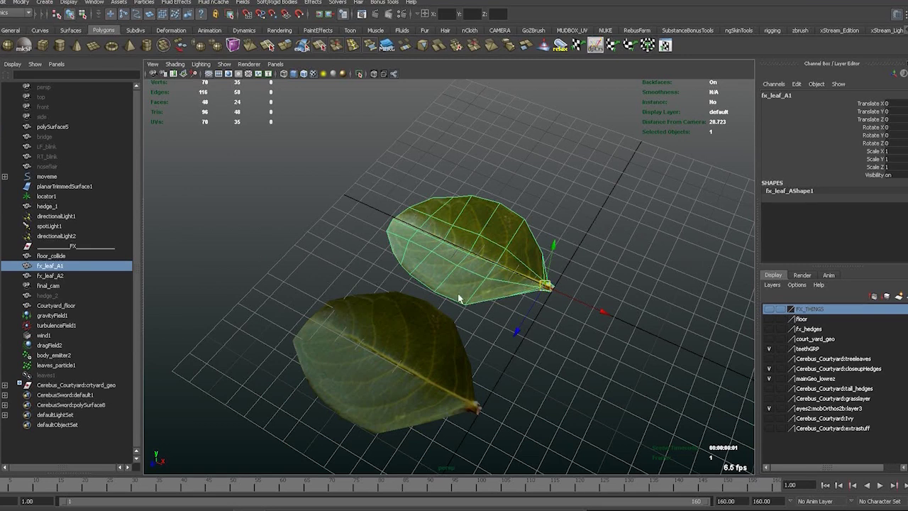
key("q")
- Open the leaves1 instancer's Attribute Editor and compare it with the two leaf meshes
left_click(67, 375)
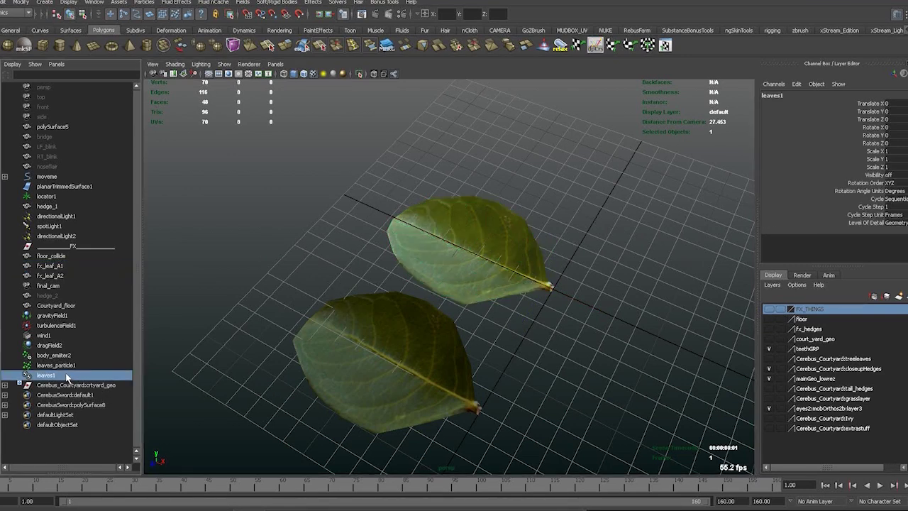
key("ctrl+a")
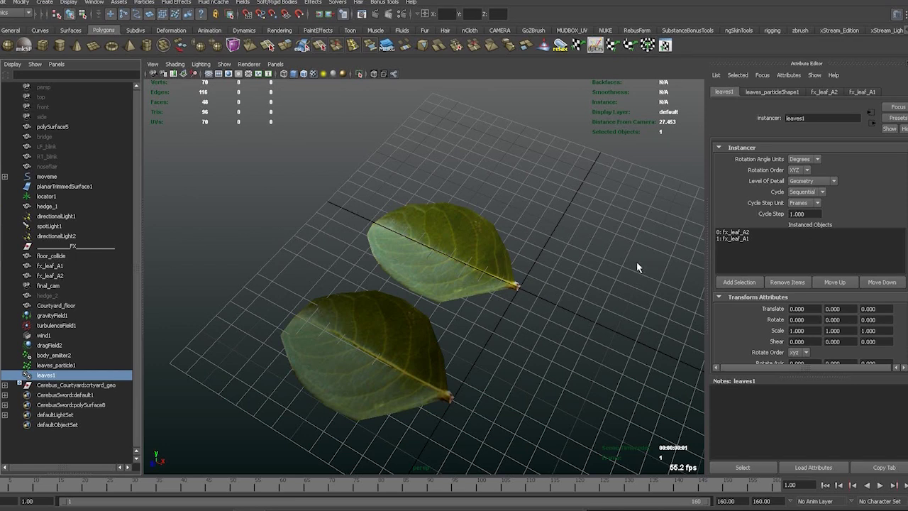
left_click(430, 261)
left_click(405, 331)
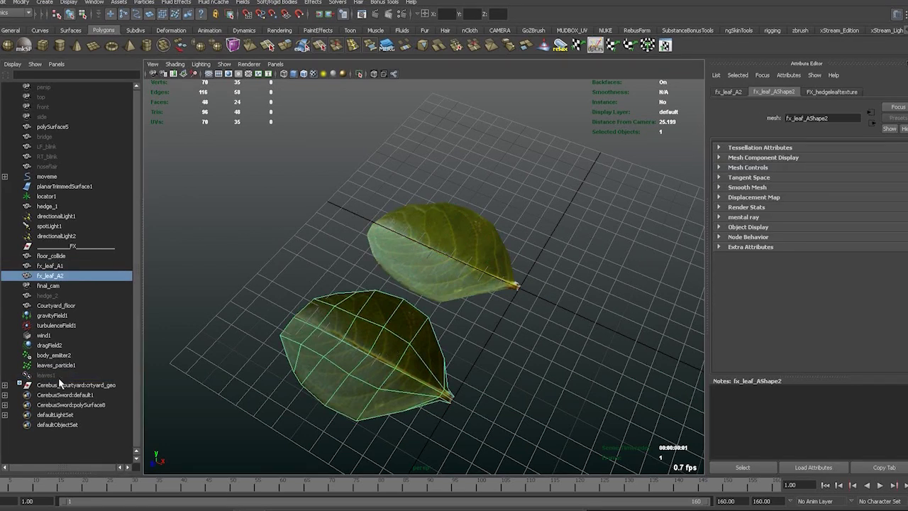
left_click(61, 375)
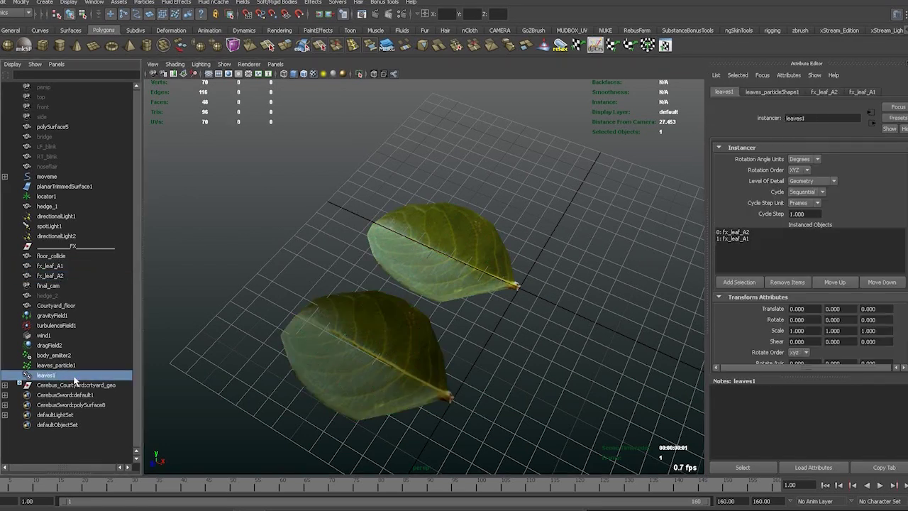
left_click(146, 3)
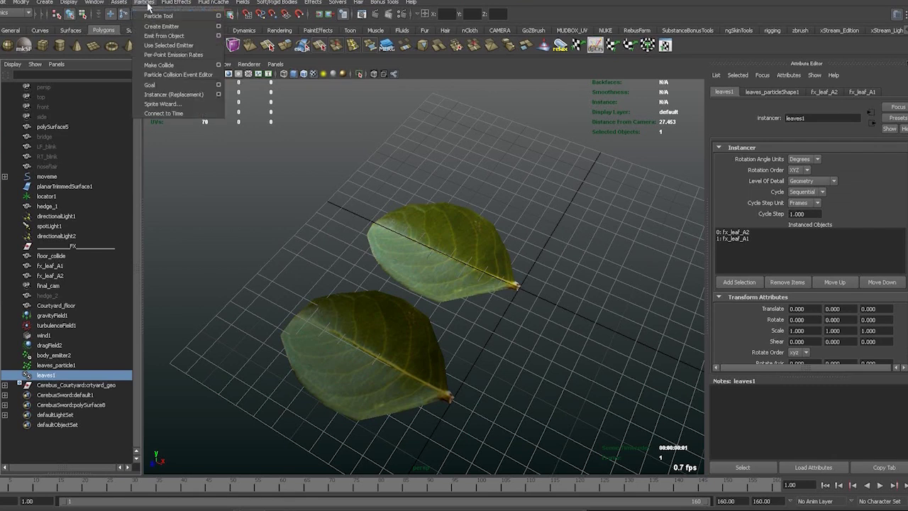
left_click(218, 94)
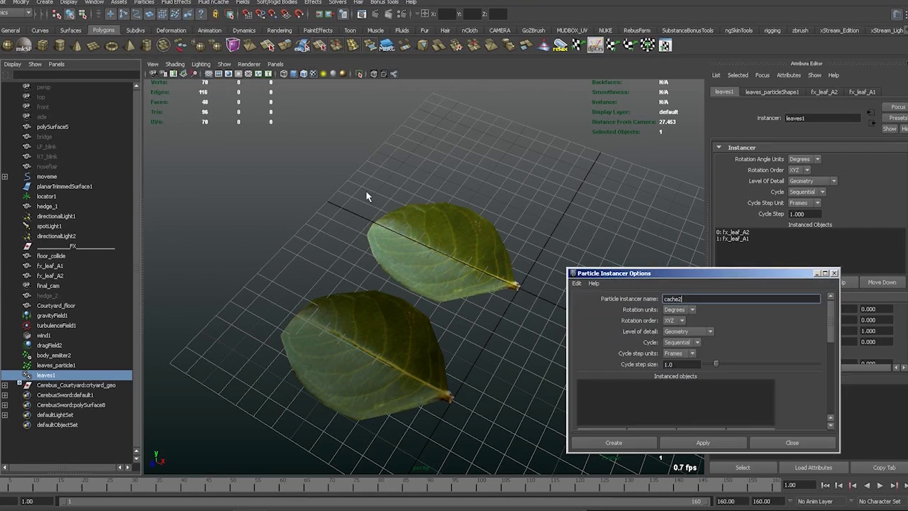
left_click(675, 342)
left_click(674, 347)
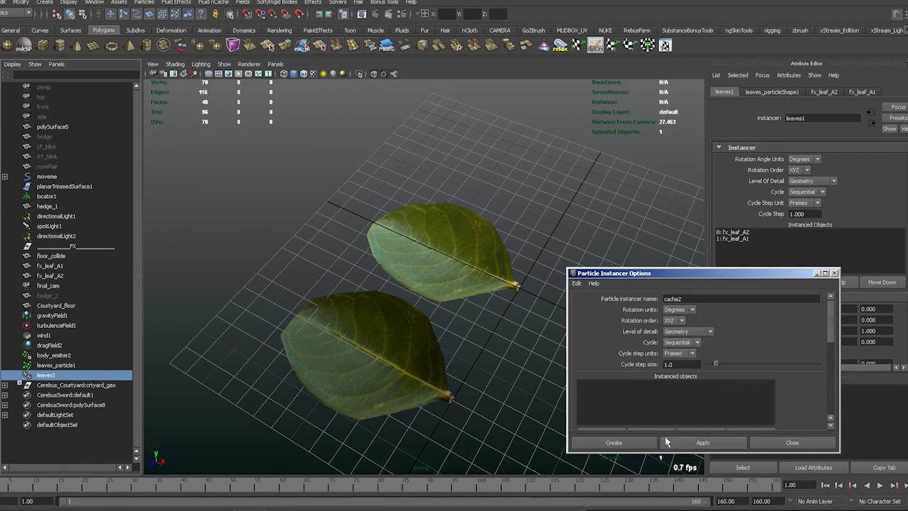
left_click(648, 406)
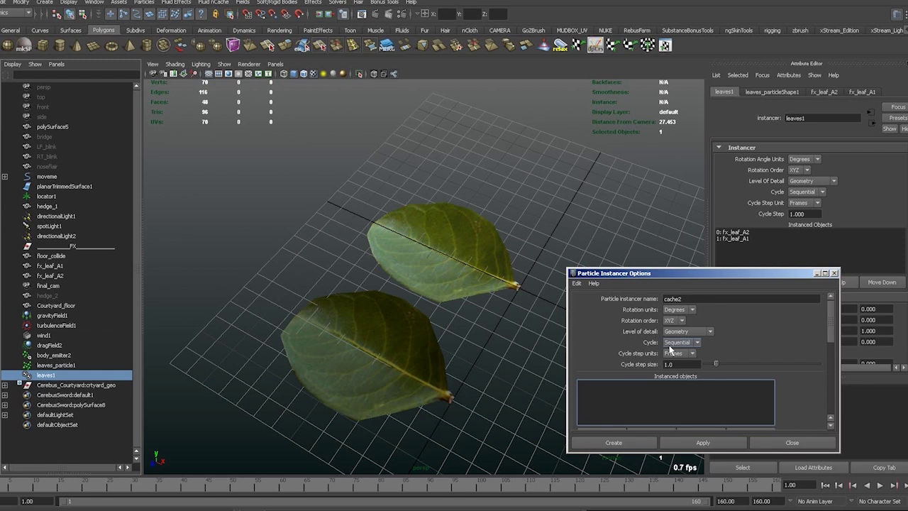
- Close the instancer options, frame the two leaves and select the lower leaf fx_leaf_A2
left_click(791, 442)
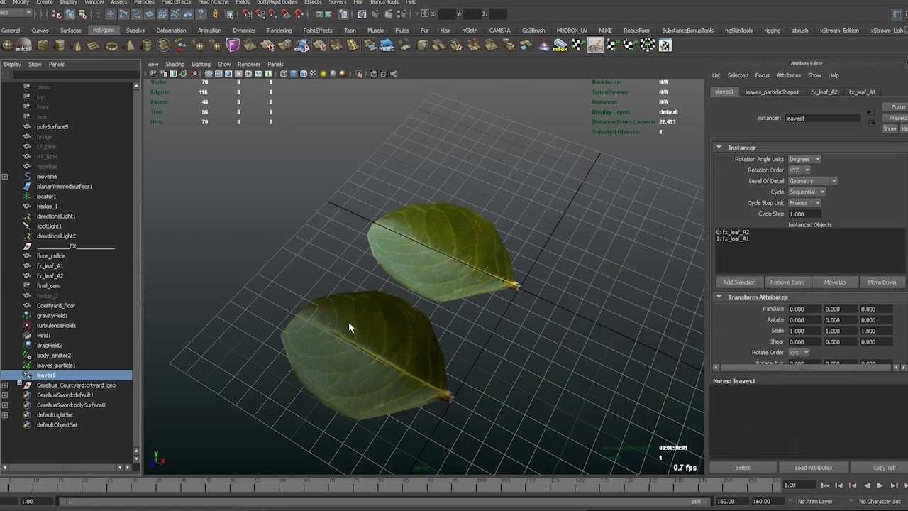
right_click_drag(275, 336, 289, 271, "alt")
middle_click_drag(289, 272, 407, 399, "alt")
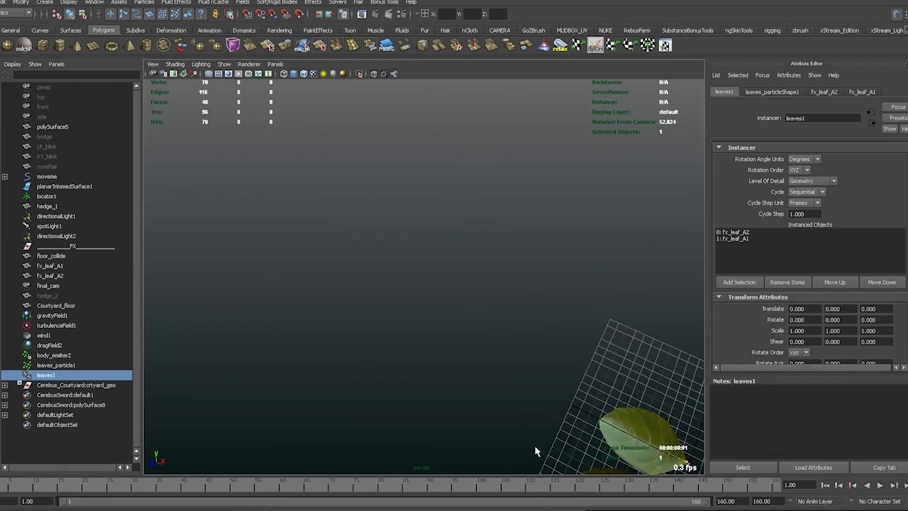
middle_click_drag(538, 467, 366, 358, "alt")
left_click(485, 343)
right_click_drag(490, 346, 512, 397, "alt")
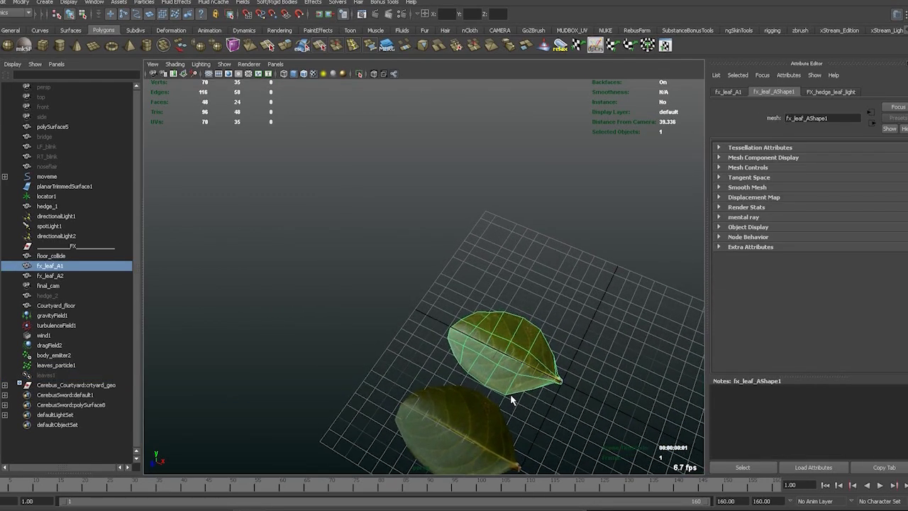
middle_click_drag(509, 426, 445, 347, "alt")
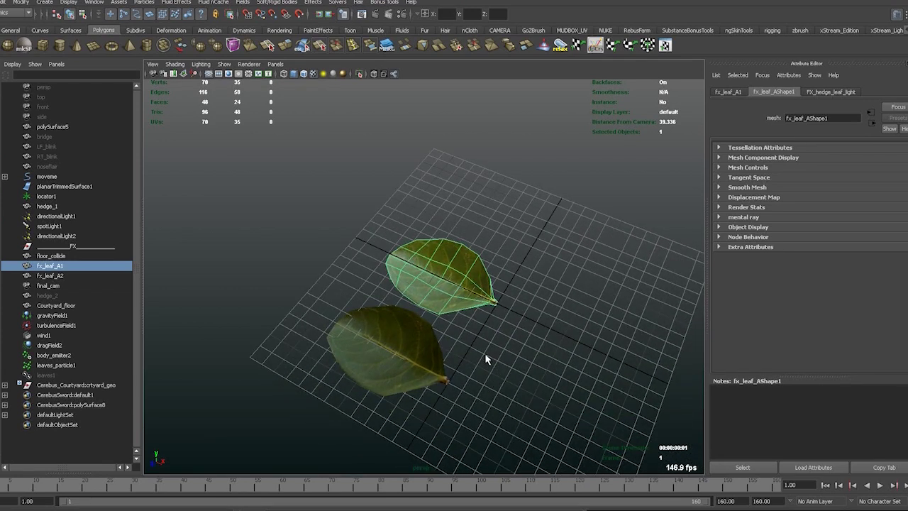
left_click(402, 357)
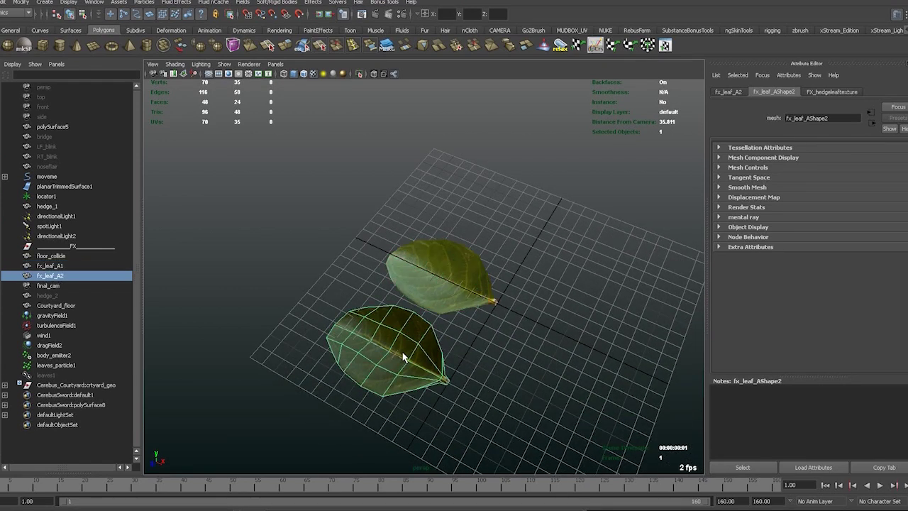
- Snap fx_leaf_A2's tip vertex onto the tip of fx_leaf_A1
key("F9")
key("w")
left_click(443, 379)
left_click_drag(439, 382, 497, 303)
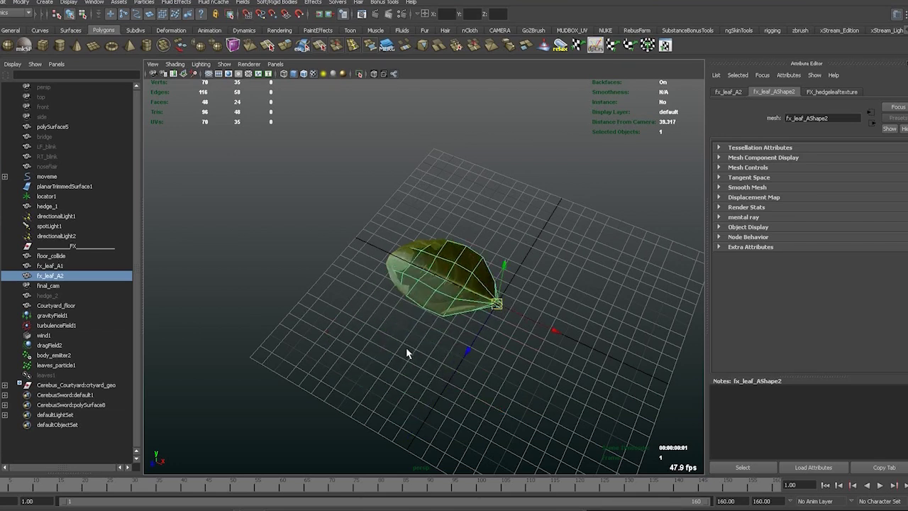
- Clear the selection and zoom out to view the stacked leaves
left_click_drag(402, 344, 498, 361, "alt")
left_click(394, 297)
scroll(394, 297, "down", 3)
left_click_drag(397, 298, 410, 362, "alt")
scroll(314, 324, "down", 6)
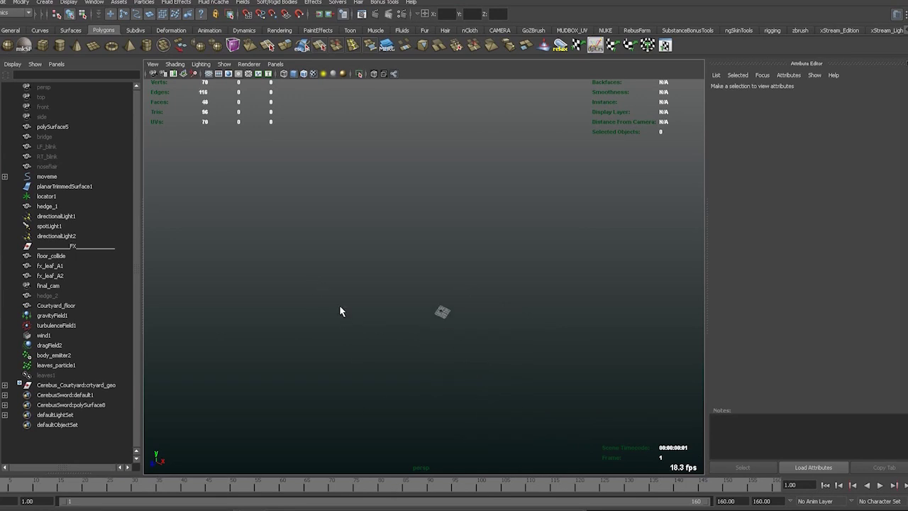
left_click_drag(339, 311, 434, 284, "alt")
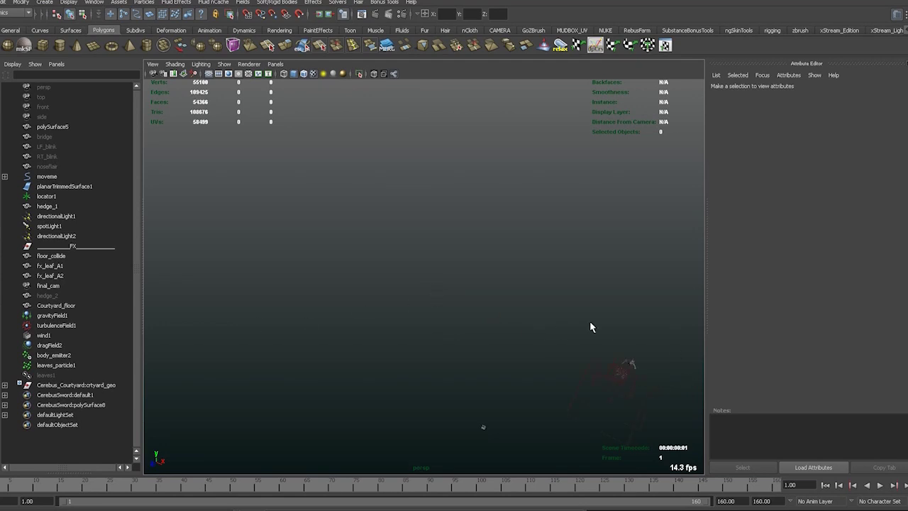
- Frame the FX particle setup from a front angle with smooth shading
key("f")
left_click_drag(590, 321, 454, 434, "alt")
scroll(447, 321, "up", 5)
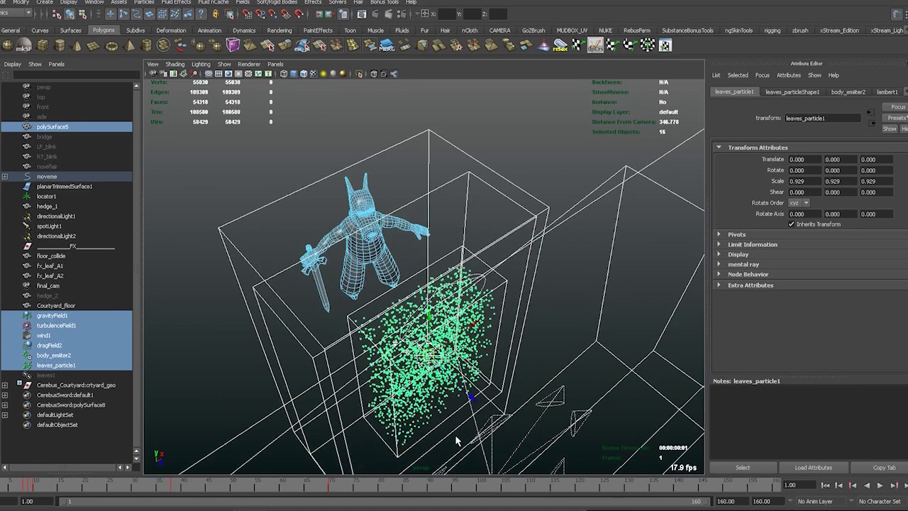
left_click_drag(210, 380, 234, 369, "alt")
key("5")
left_click(209, 378)
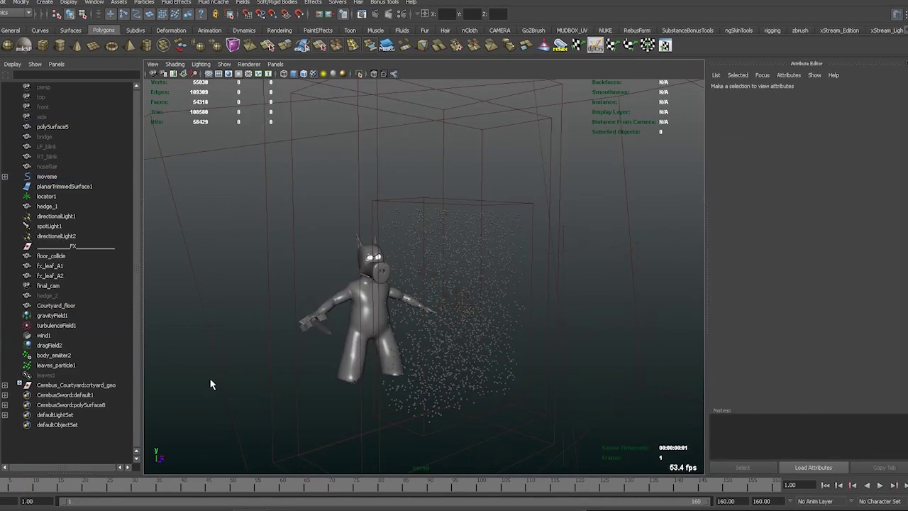
- Unhide the leaves1 instancer so leaf geometry appears on the particles
left_click(53, 375)
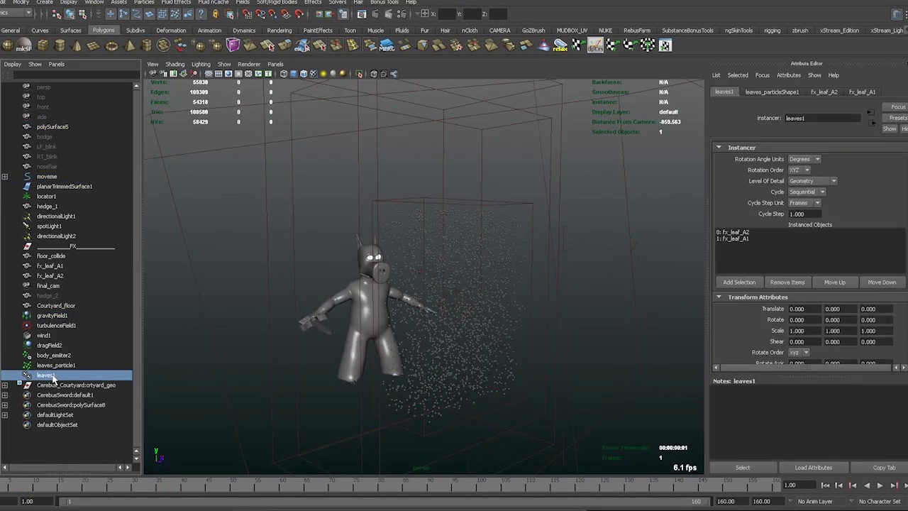
key("shift+h")
left_click(227, 280)
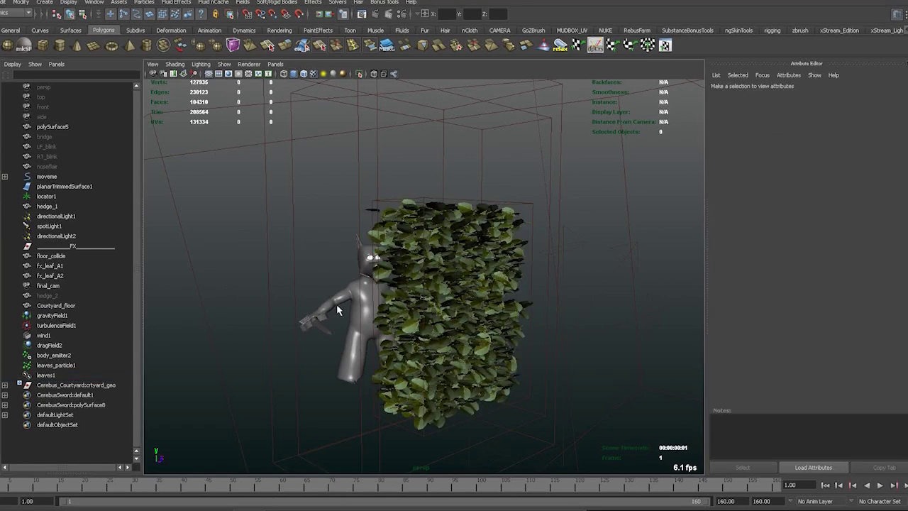
scroll(429, 361, "up", 5)
left_click_drag(443, 356, 388, 360, "alt")
scroll(434, 388, "up", 5)
scroll(434, 388, "up", 10)
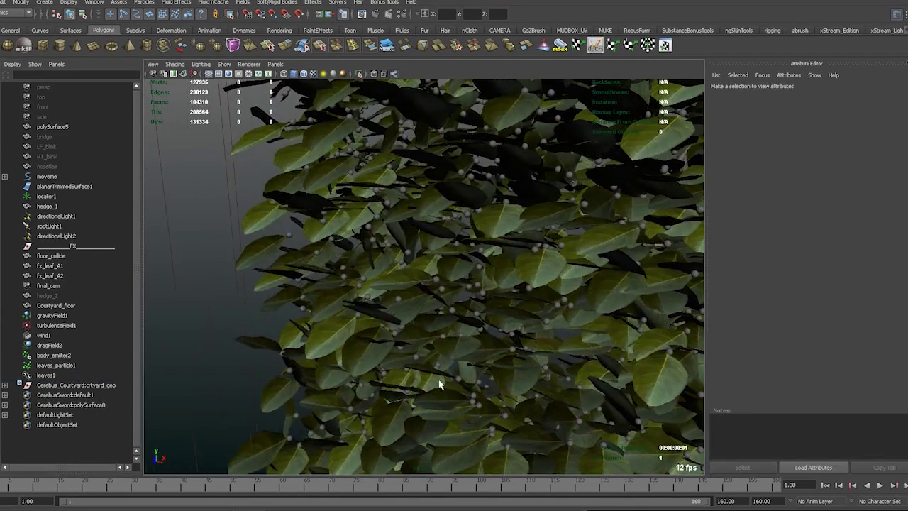
scroll(418, 302, "up", 5)
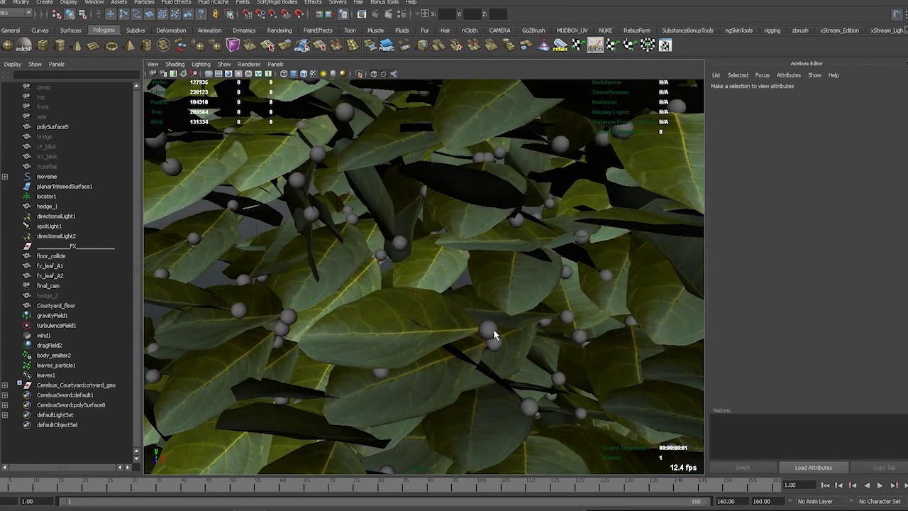
- Select leaves_particle1 and inspect the densely packed textured leaf instances around the hedge
left_click(494, 332)
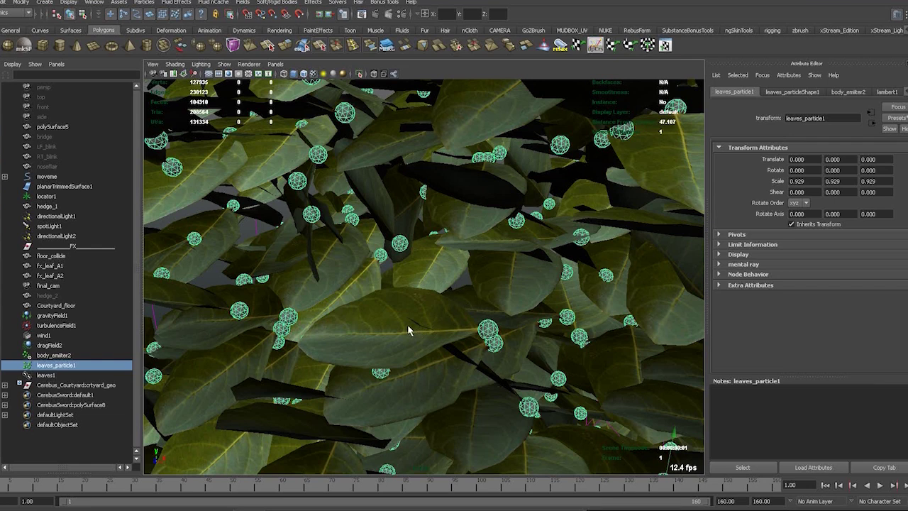
scroll(480, 344, "up", 2)
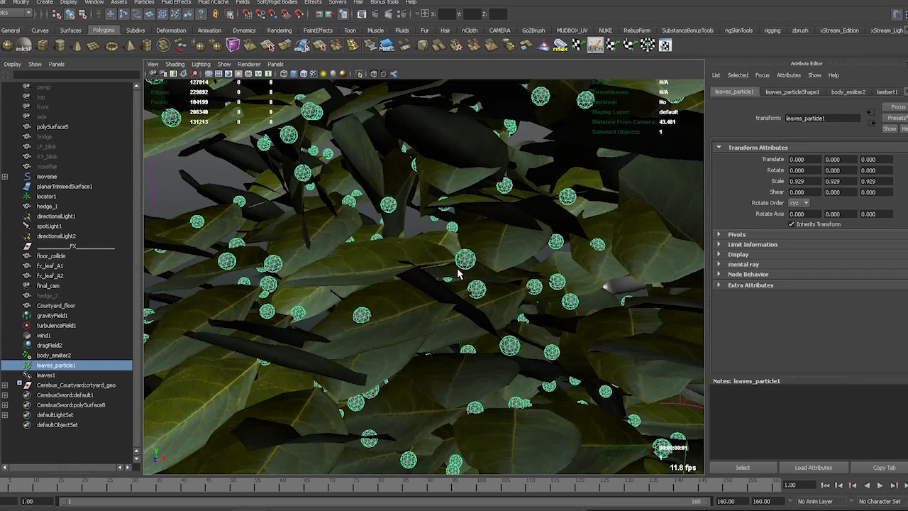
left_click_drag(460, 275, 475, 317, "alt")
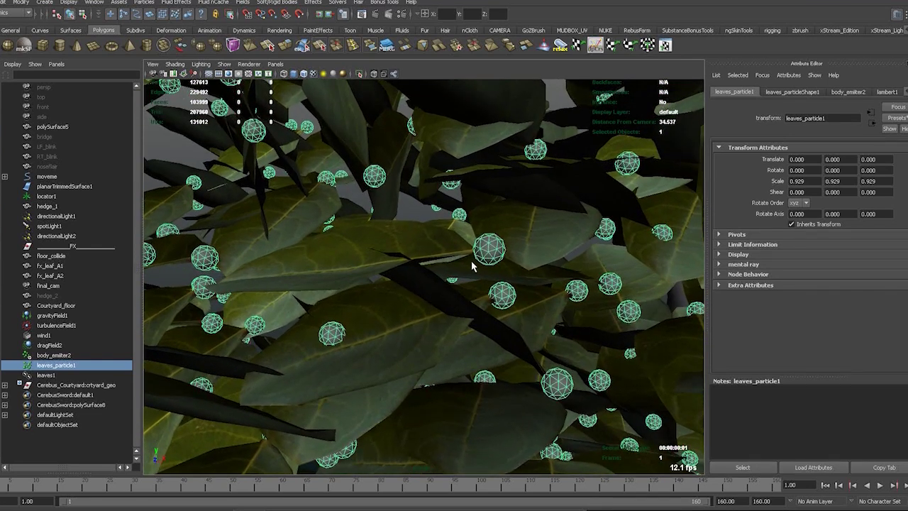
left_click_drag(472, 266, 422, 308, "alt")
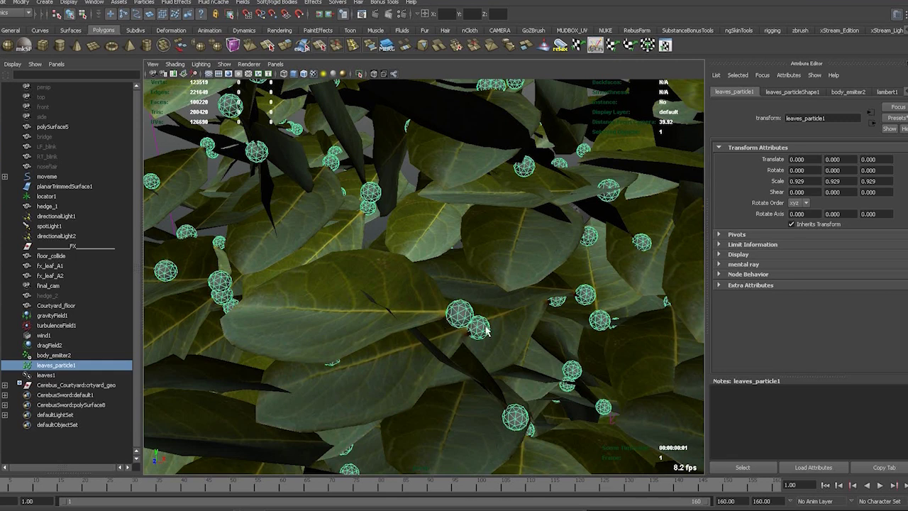
right_click_drag(481, 333, 427, 310, "alt")
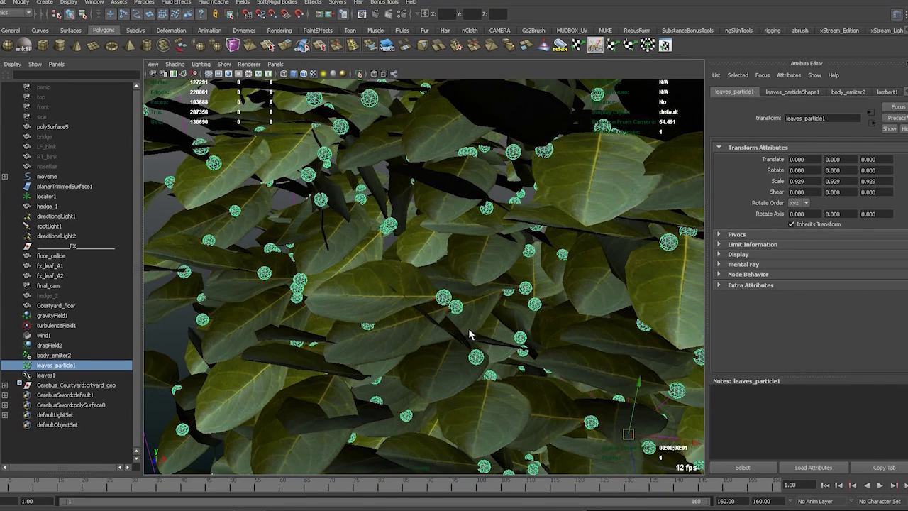
right_click_drag(450, 314, 410, 306, "alt")
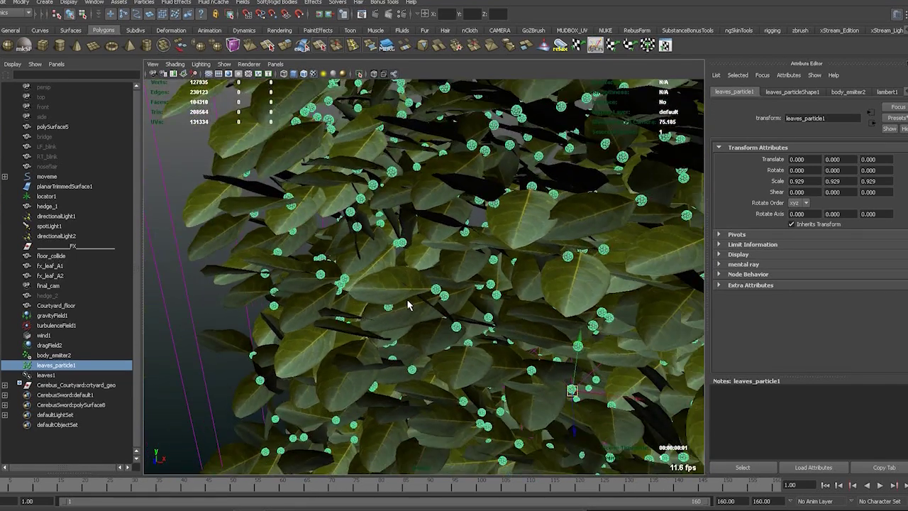
left_click(168, 332)
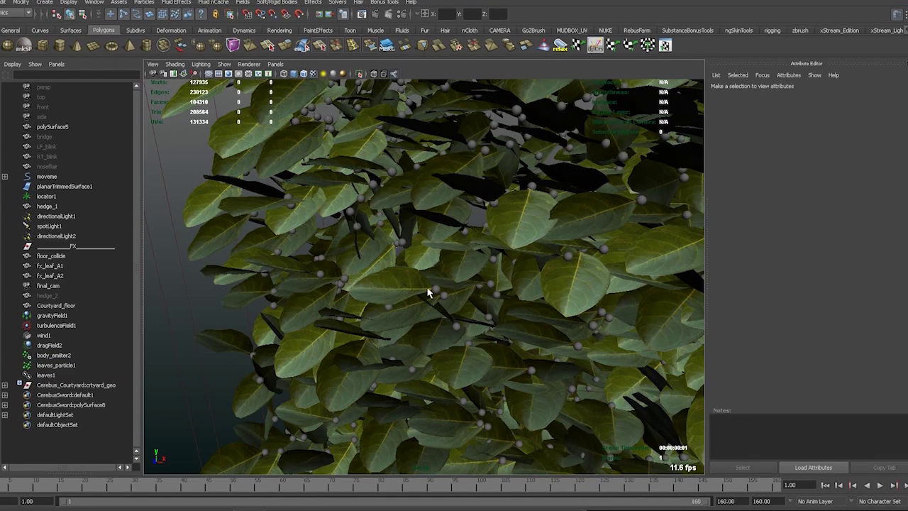
left_click_drag(424, 285, 447, 268, "alt")
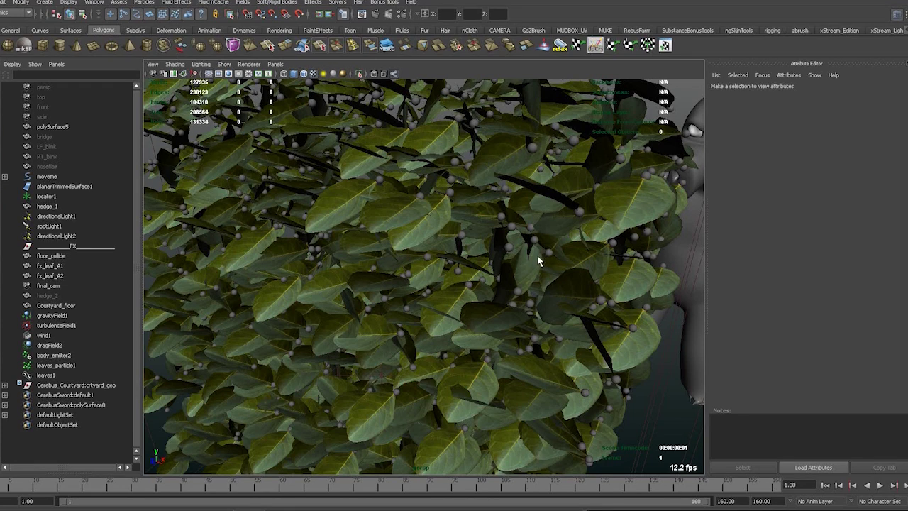
left_click_drag(539, 255, 526, 269, "alt")
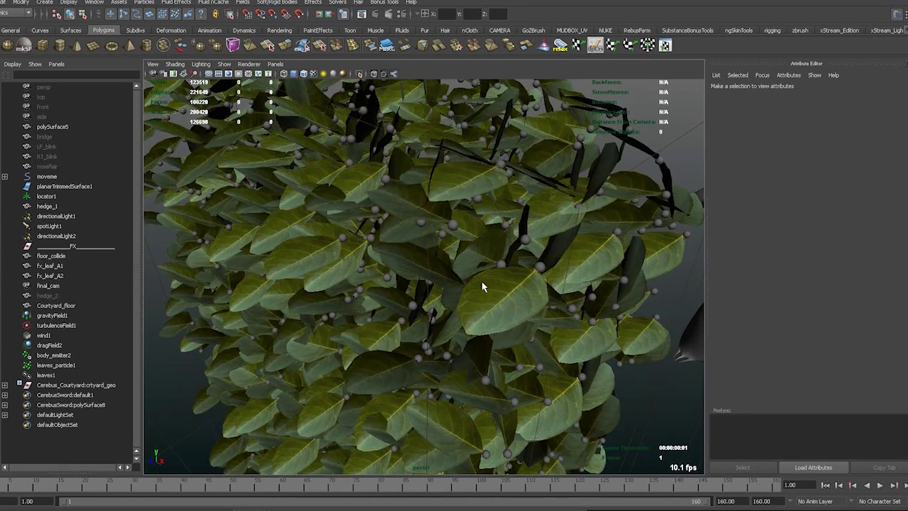
- Select the leaf particles and set their Instancer Nodes to leaves1
left_click(481, 282)
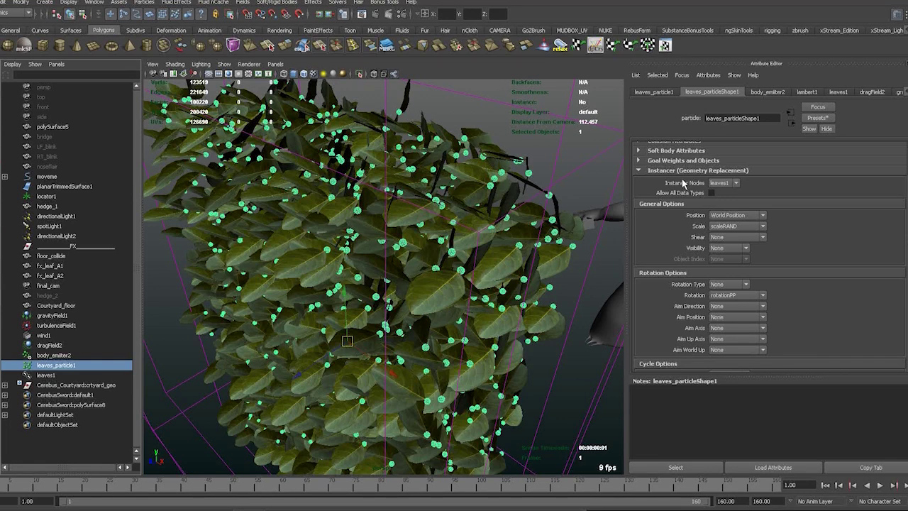
left_click(722, 183)
left_click(722, 190)
scroll(745, 230, "down", 5)
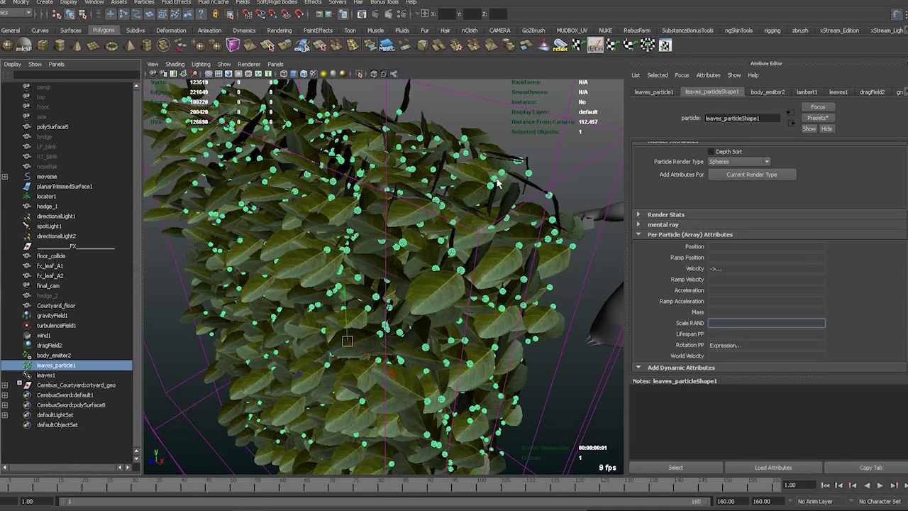
scroll(422, 227, "up", 5)
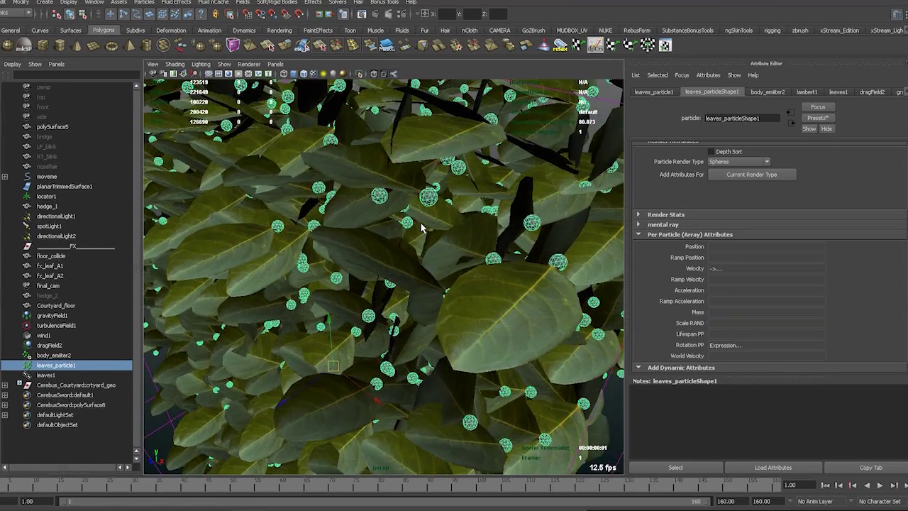
scroll(421, 227, "down", 3)
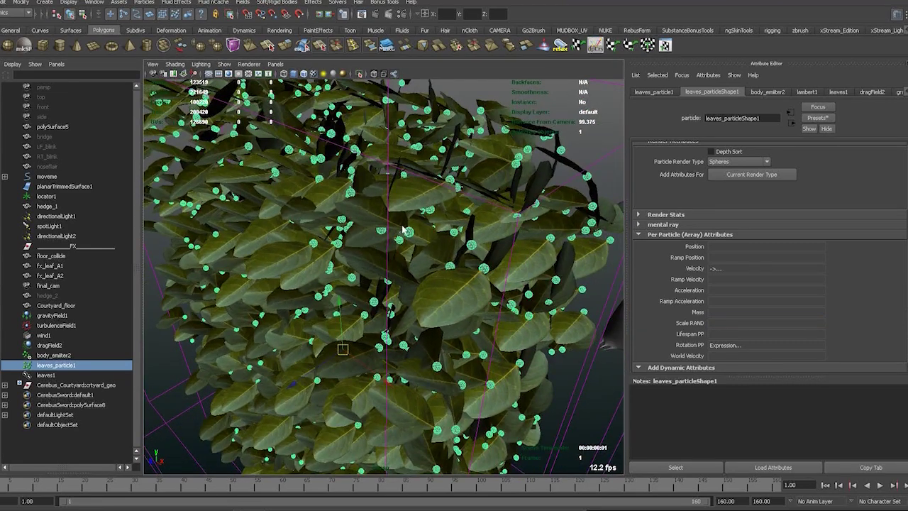
scroll(376, 280, "down", 4)
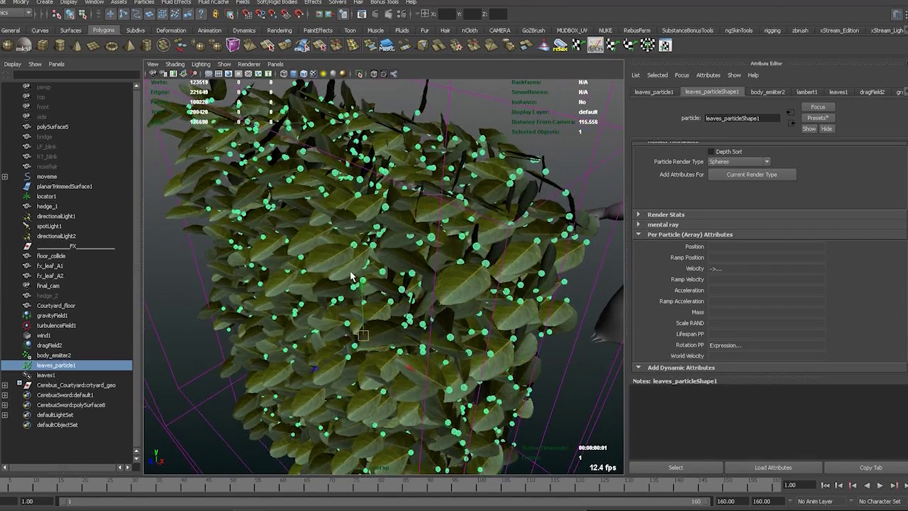
- Reselect leaves_particle1 and scroll to Per Particle attributes showing expression-driven Rotation PP
left_click(184, 303)
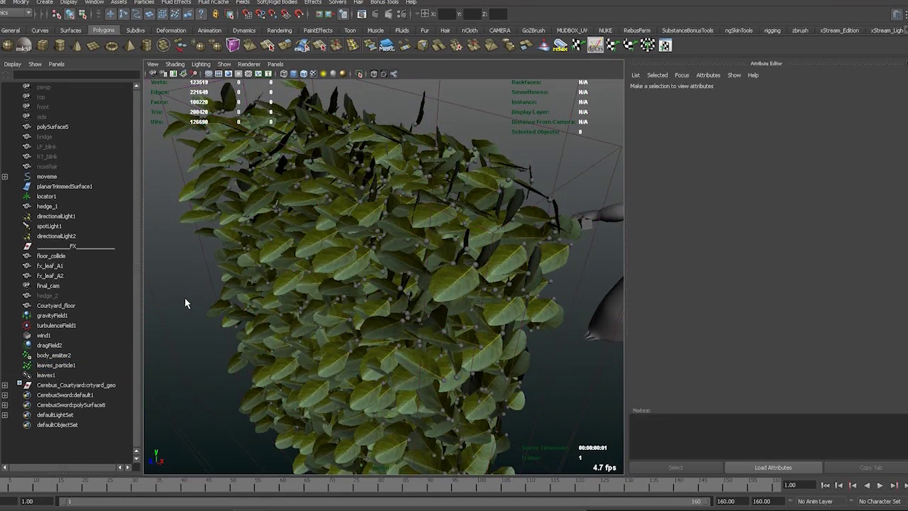
left_click(378, 242)
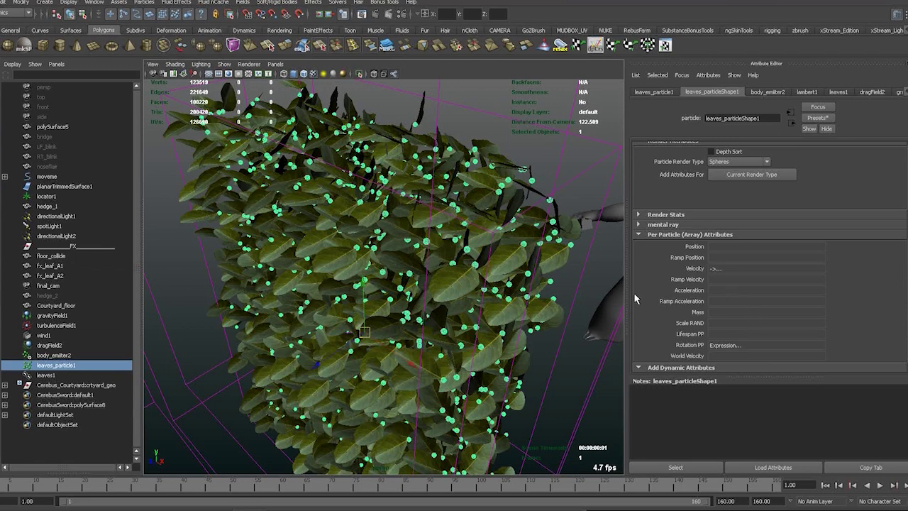
left_click_drag(468, 322, 452, 322, "alt")
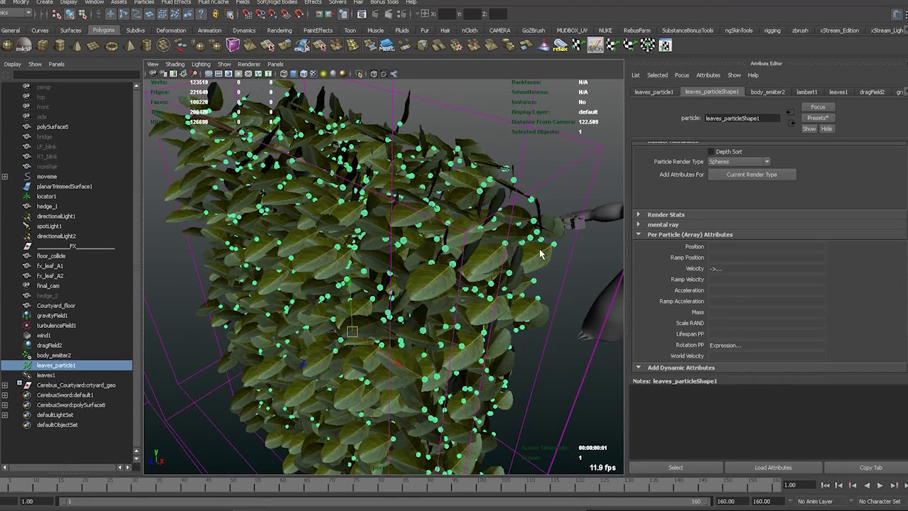
left_click(591, 264)
scroll(440, 279, "up", 2)
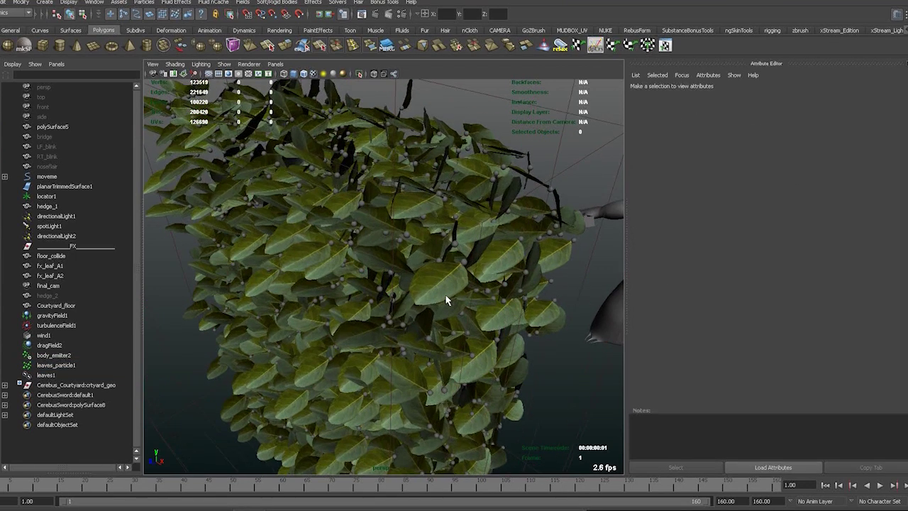
left_click(69, 366)
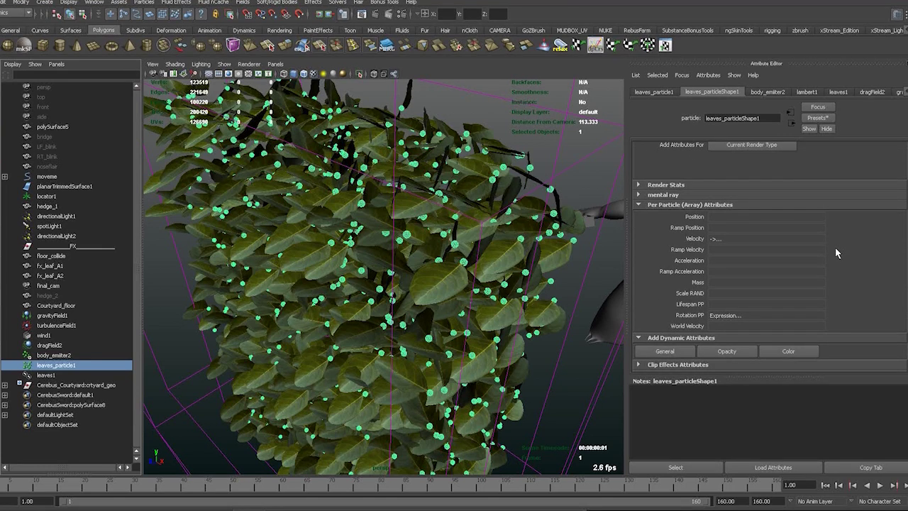
scroll(835, 247, "down", 8)
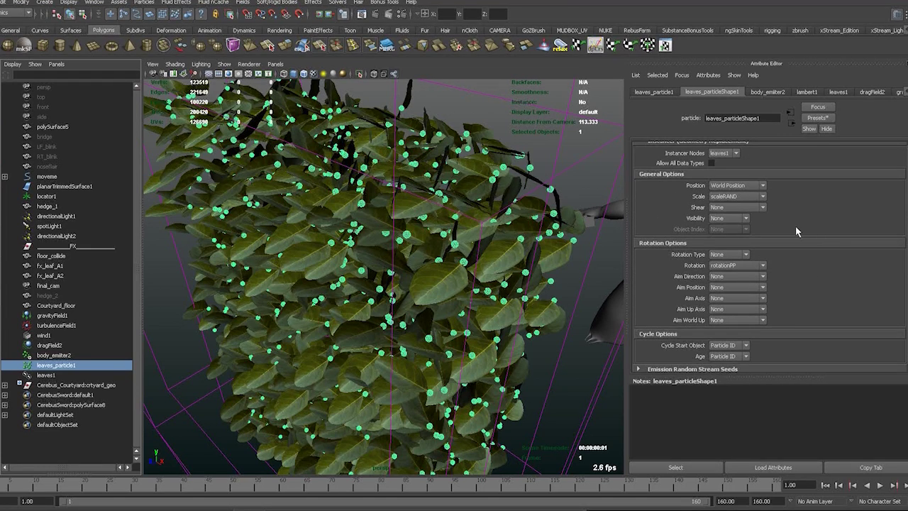
scroll(795, 226, "up", 1)
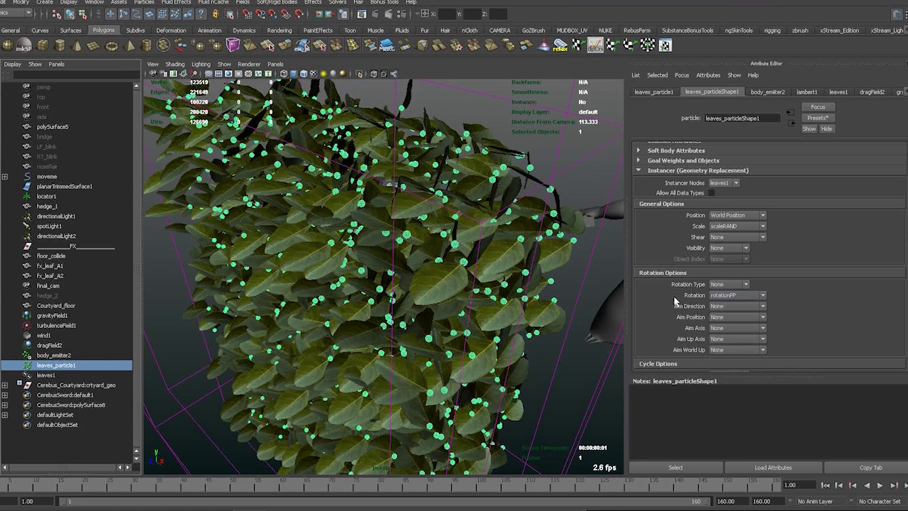
scroll(673, 301, "down", 4)
scroll(674, 301, "down", 5)
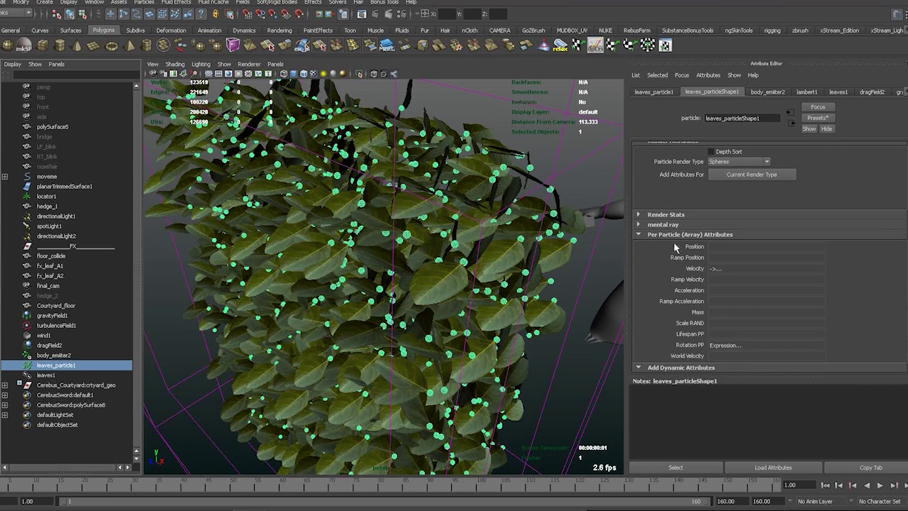
scroll(700, 323, "down", 1)
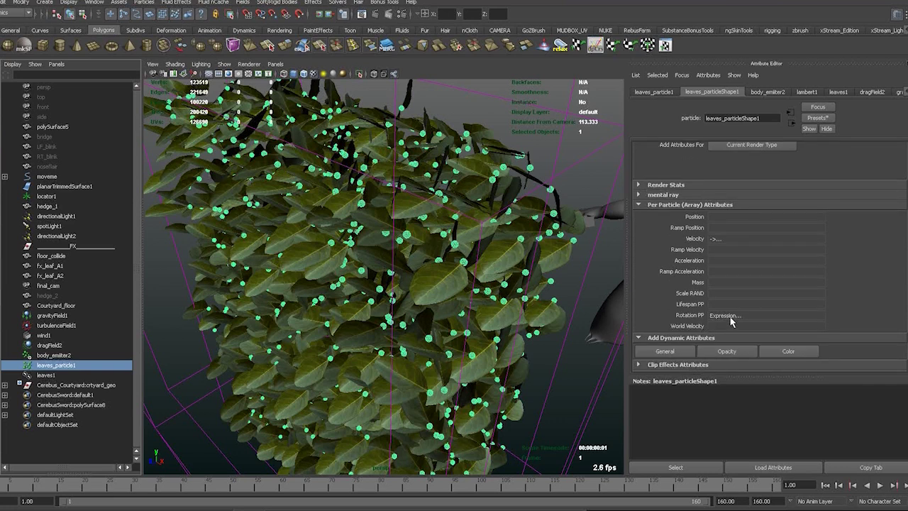
- Open Rotation PP's runtime-after-dynamics expression in the Expression Editor
right_click(730, 319)
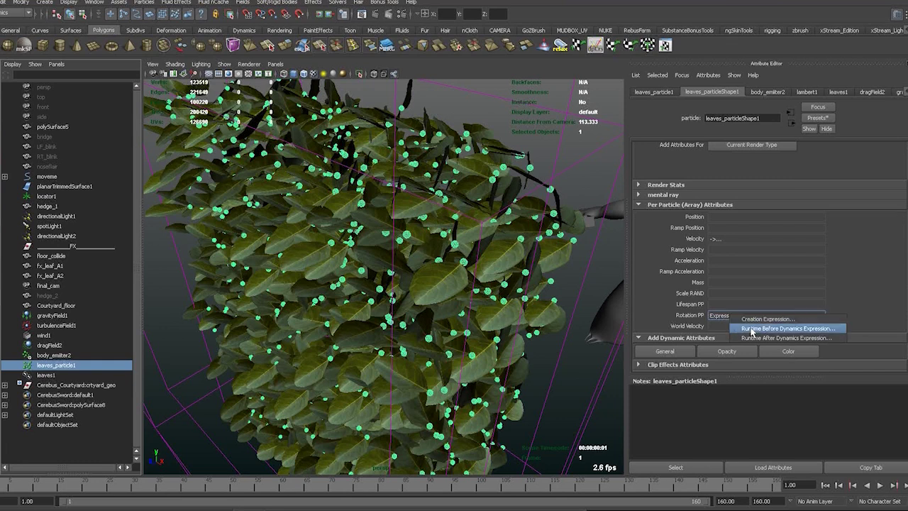
left_click(751, 329)
left_click_drag(708, 156, 548, 103)
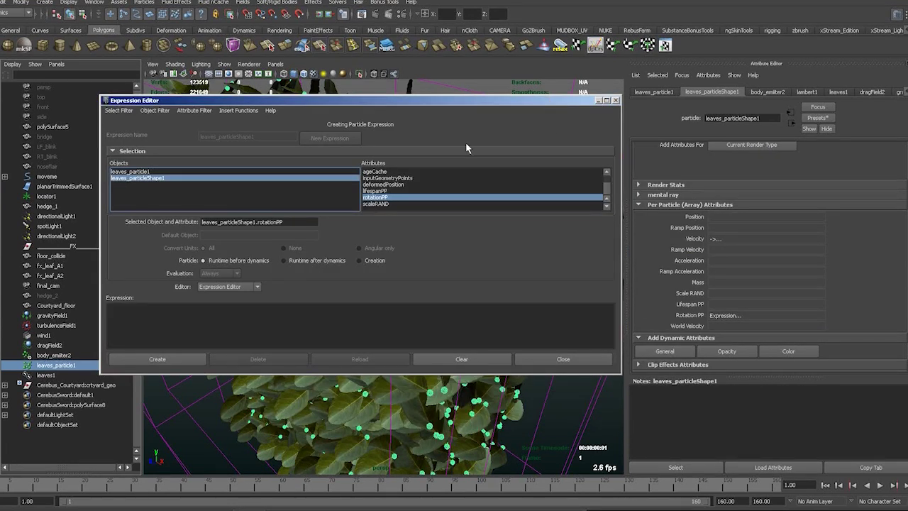
left_click(317, 260)
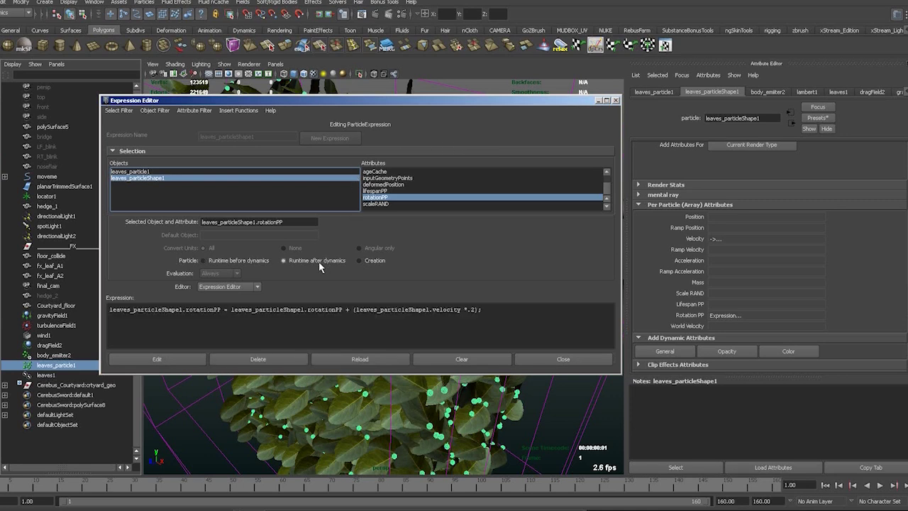
left_click(495, 312)
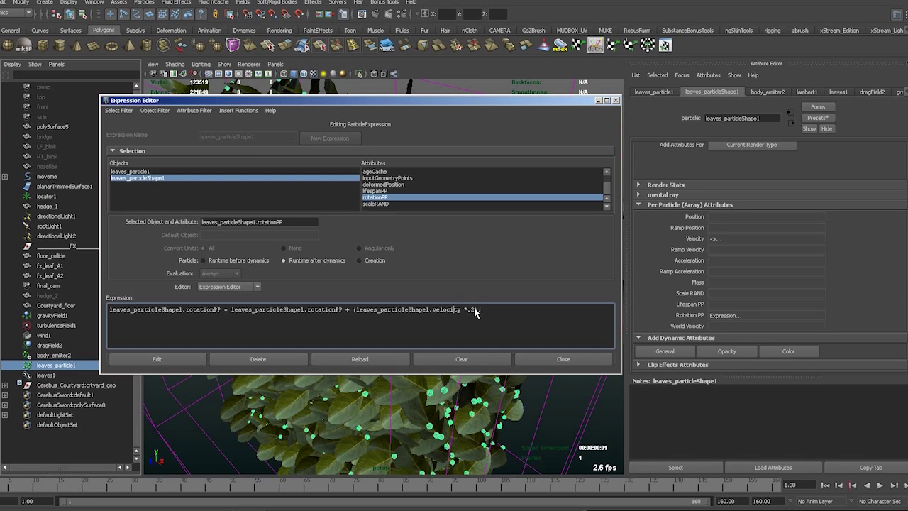
- Highlight the velocity and *.2 terms of the rotationPP expression, then move the window aside
mouse_move(478, 310)
left_mouse_down()
mouse_move(465, 313)
mouse_move(483, 312)
left_mouse_up()
left_click(376, 314, "shift")
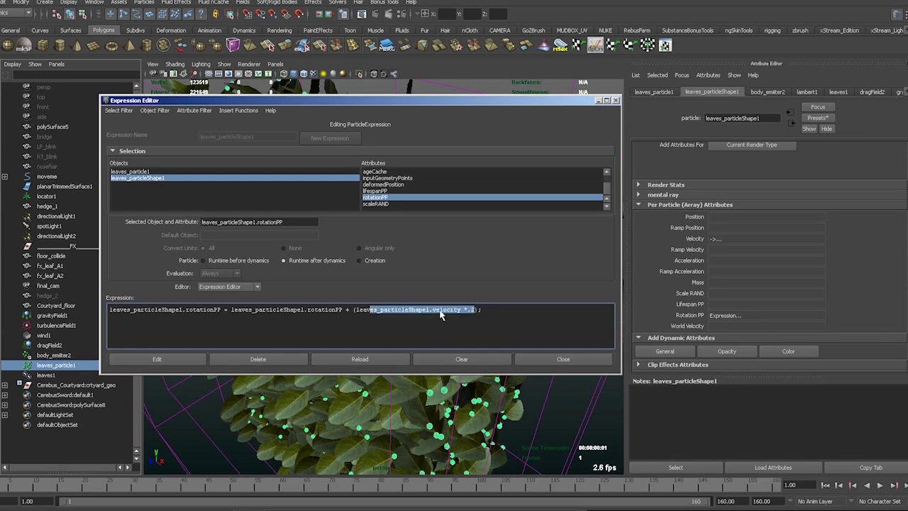
left_click(434, 312)
left_click_drag(471, 312, 467, 312)
left_click(370, 312)
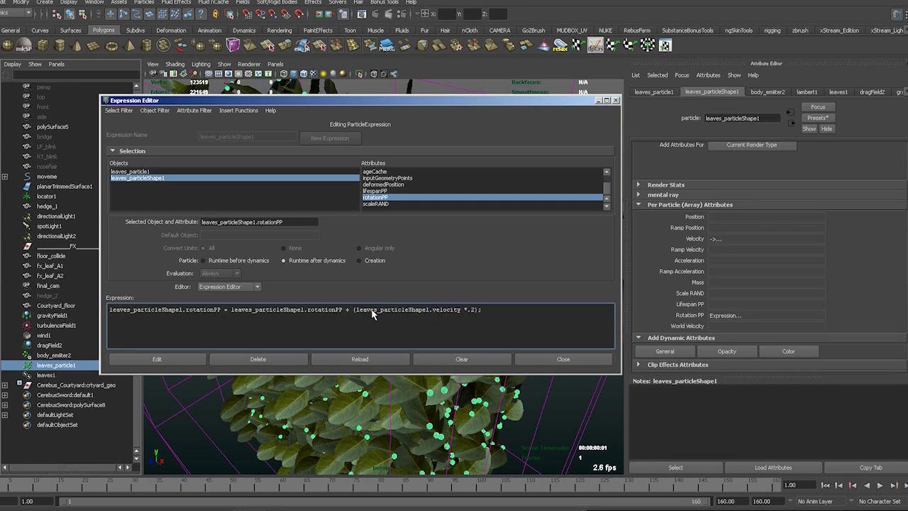
double_click(470, 312)
left_click_drag(465, 314, 432, 315)
left_click_drag(496, 103, 516, 332)
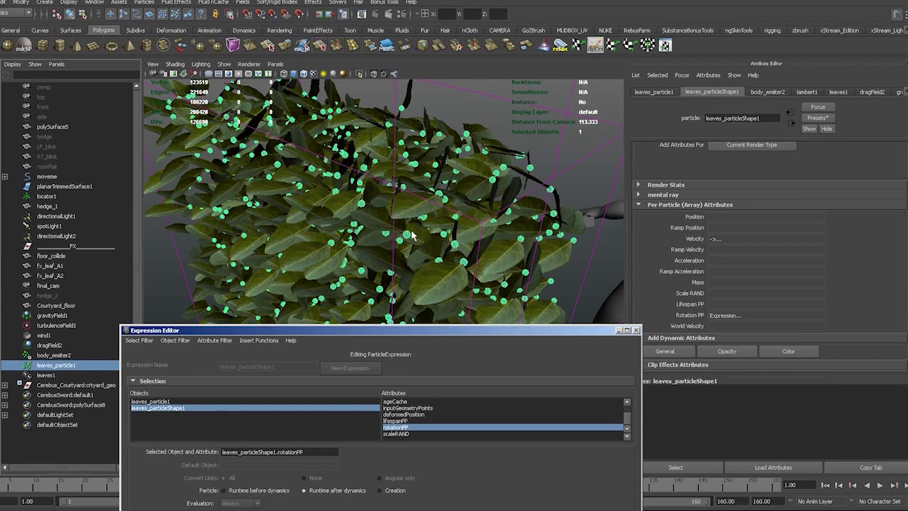
- Reposition the Expression Editor to show the full expression and highlight its rotationPP term
scroll(412, 236, "down", 3)
scroll(411, 235, "down", 10)
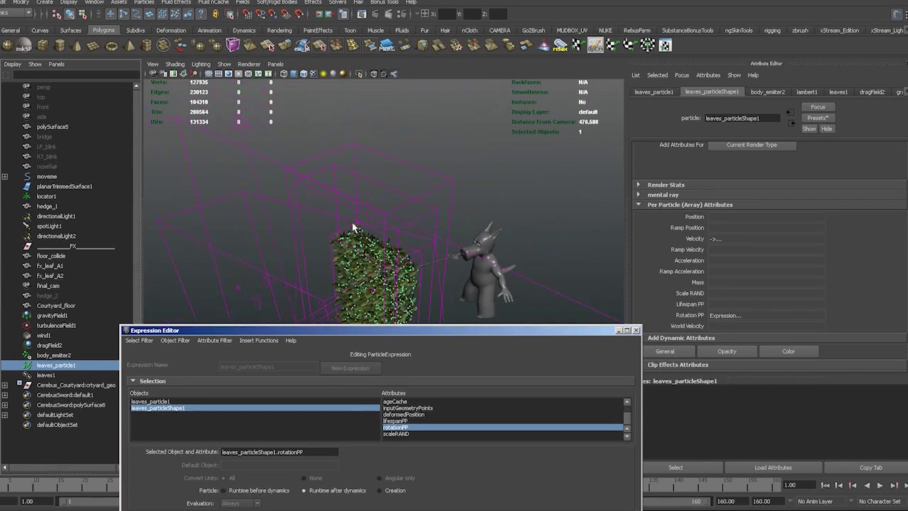
scroll(338, 219, "up", 2)
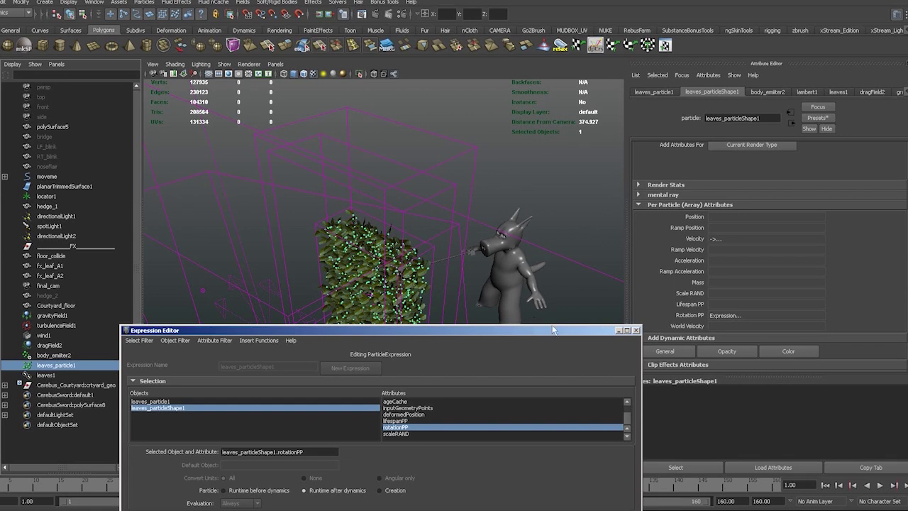
left_click_drag(529, 330, 649, 435)
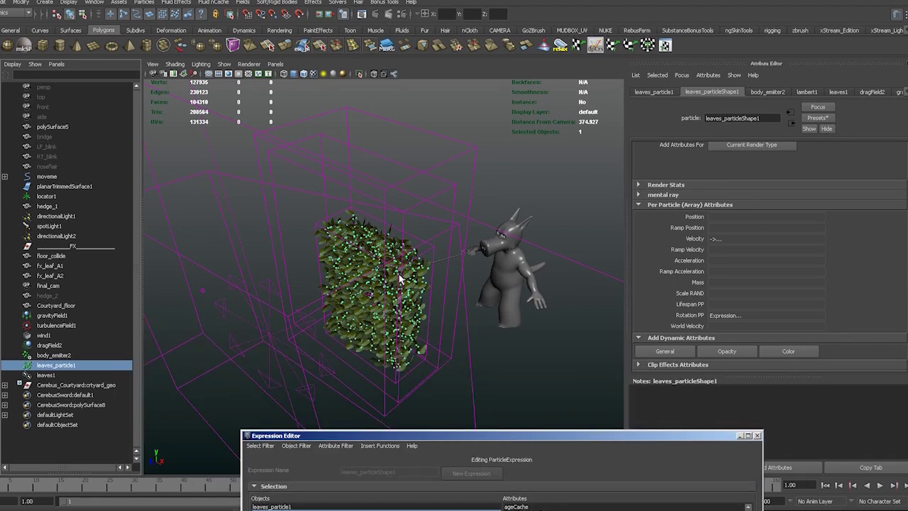
middle_click_drag(394, 281, 449, 253, "alt")
left_click_drag(450, 253, 389, 263, "alt")
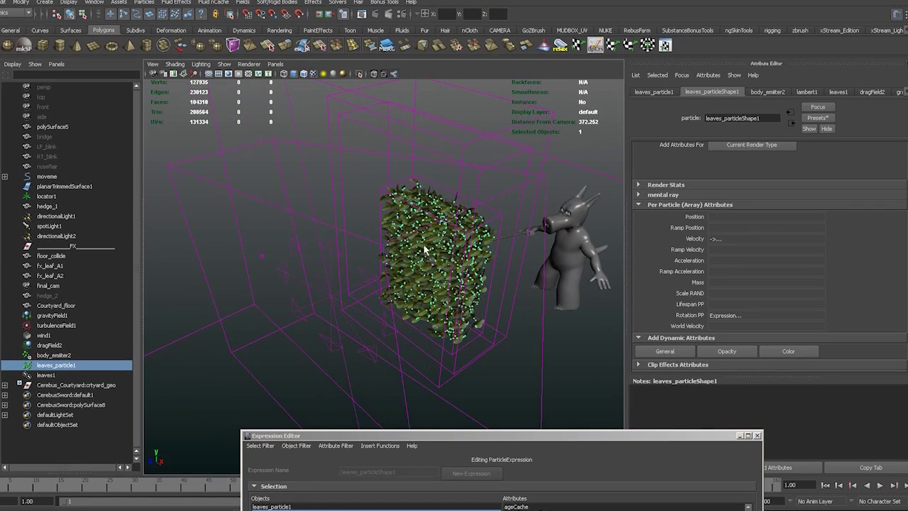
left_click_drag(537, 438, 398, 206)
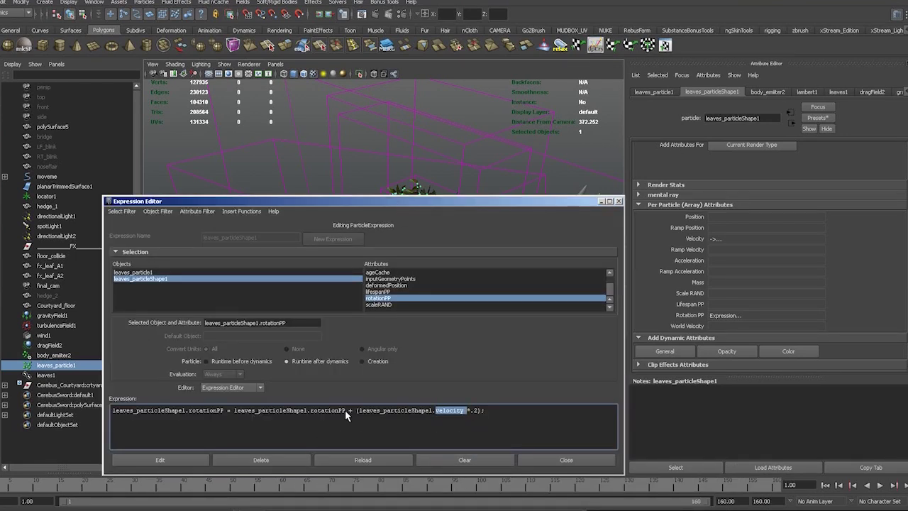
left_click_drag(346, 415, 236, 412)
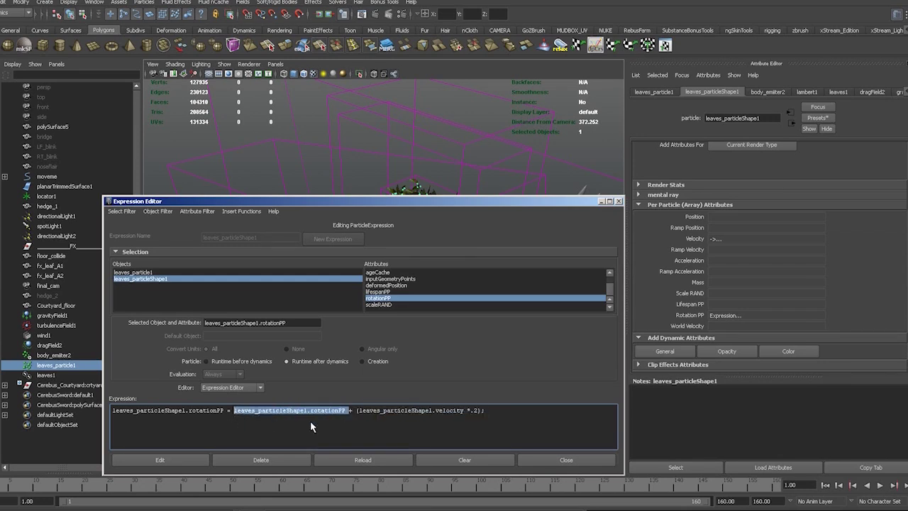
- Close the Expression Editor, look around the textured leaf hedge, and clear the selection
left_click(554, 461)
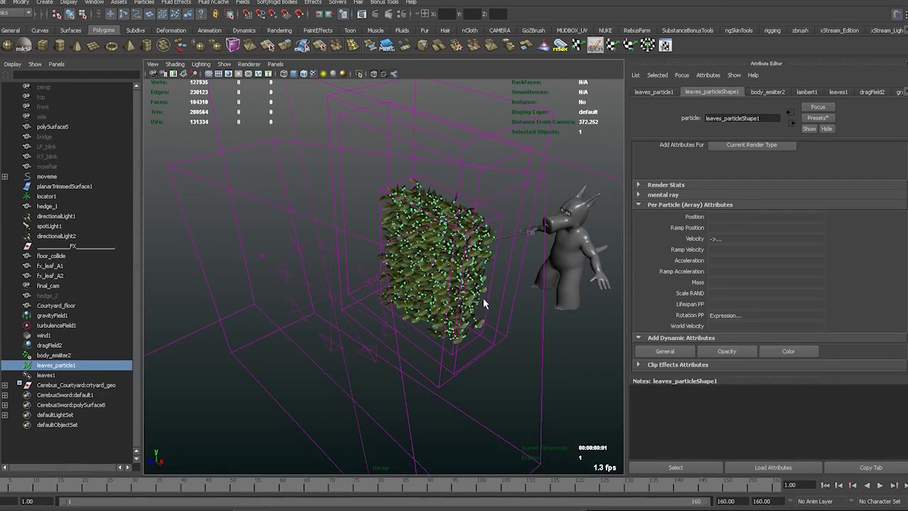
scroll(490, 266, "up", 5)
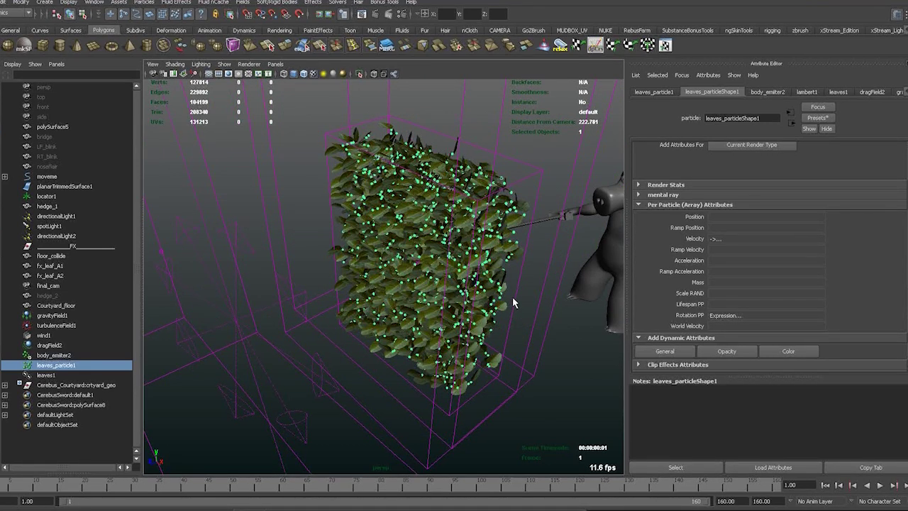
left_click_drag(511, 295, 476, 298, "alt")
scroll(498, 338, "up", 4)
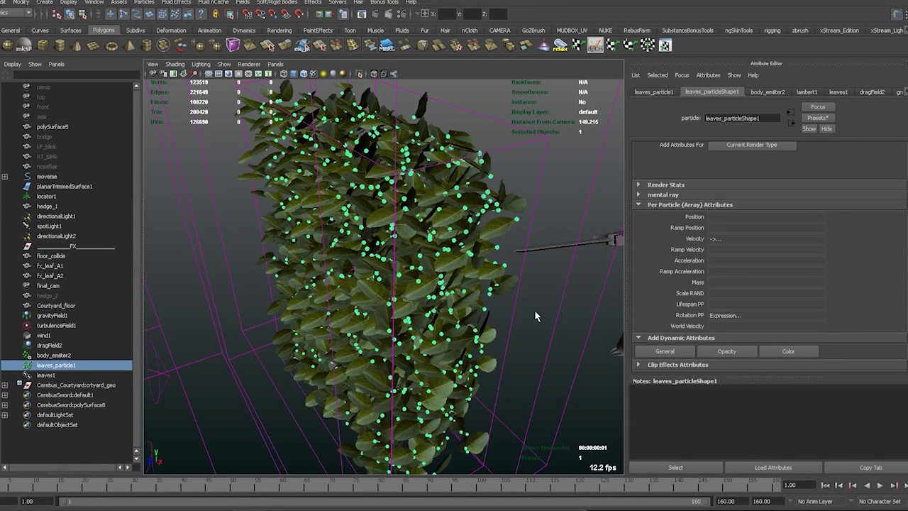
scroll(534, 309, "down", 3)
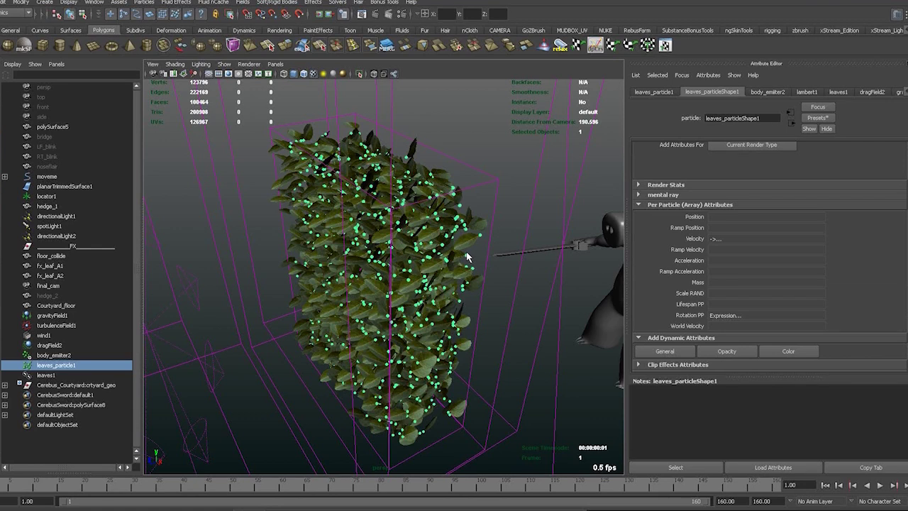
left_click_drag(392, 314, 412, 287, "alt")
left_click(499, 290)
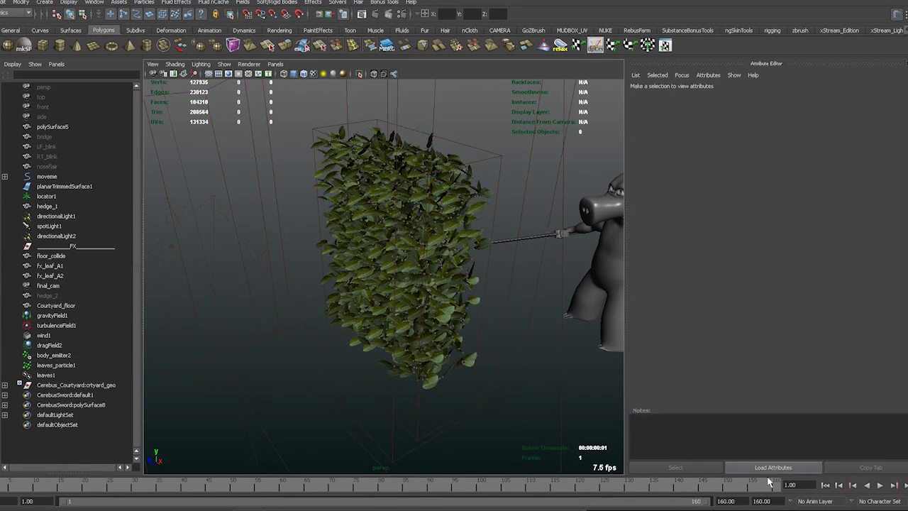
- Play the simulation to frame 49 and orbit around the character and scattering leaves
left_click(879, 486)
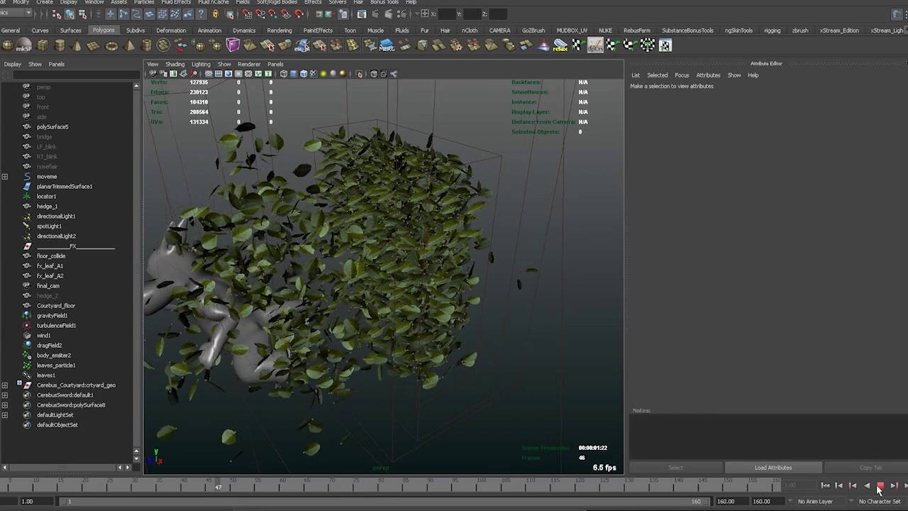
left_click(879, 487)
left_click_drag(341, 327, 428, 316, "alt")
right_click_drag(428, 315, 475, 339, "alt")
left_click_drag(475, 339, 485, 338, "alt")
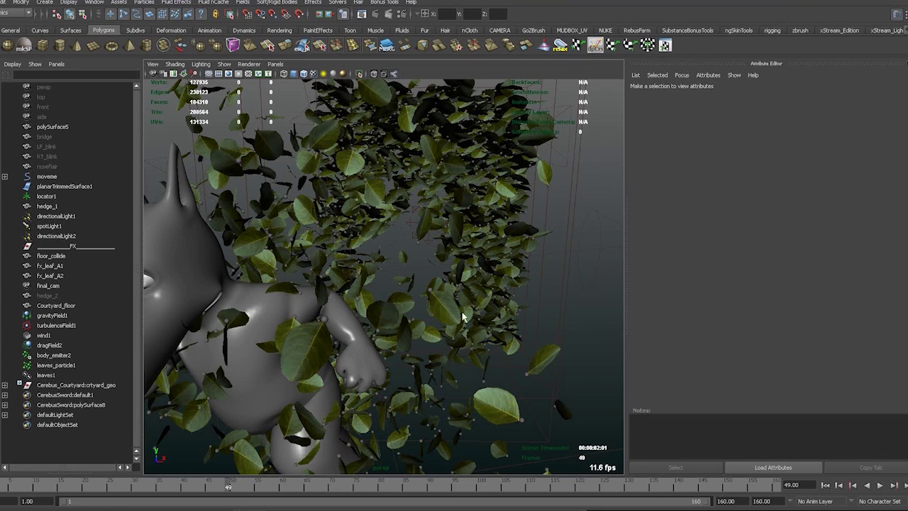
- Select leaves_particle1 in the Outliner, orbit to a front view, and resume playback to frame 160
left_click(73, 355)
left_click(64, 364)
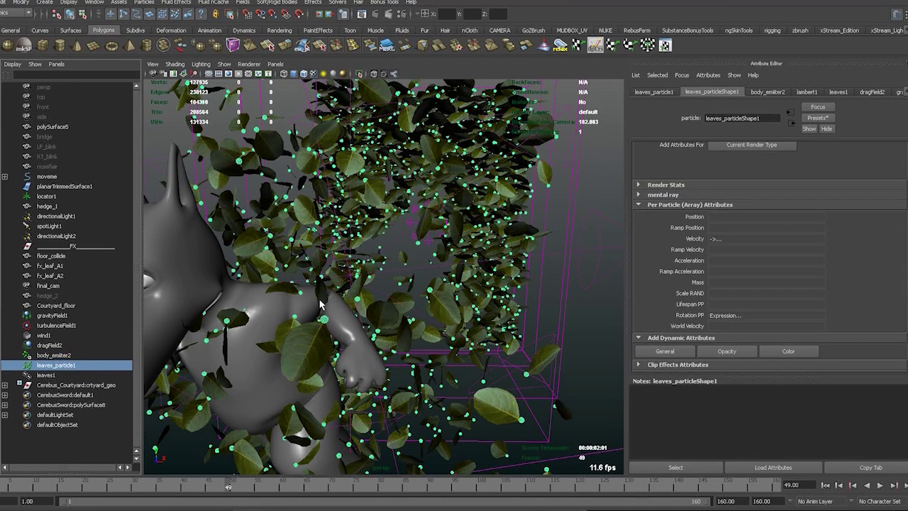
left_click_drag(321, 304, 383, 282, "alt")
scroll(383, 282, "down", 3)
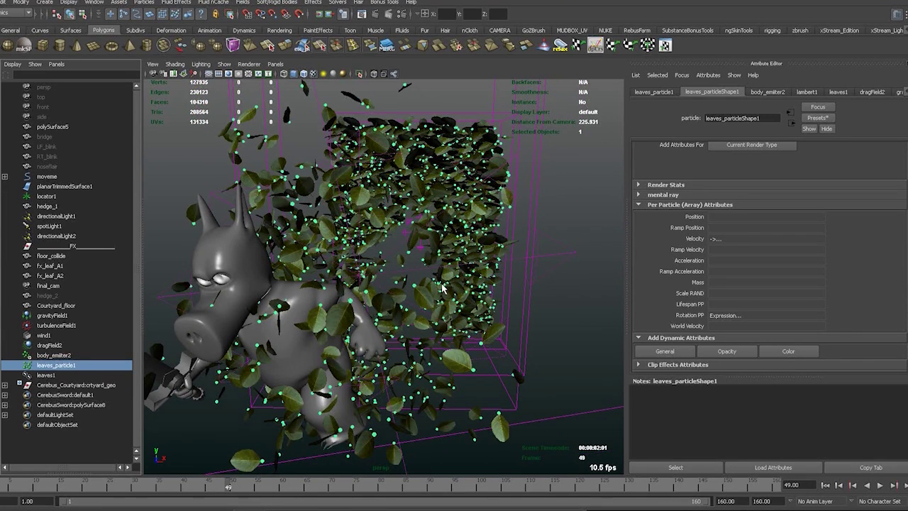
left_click_drag(447, 286, 819, 405, "alt")
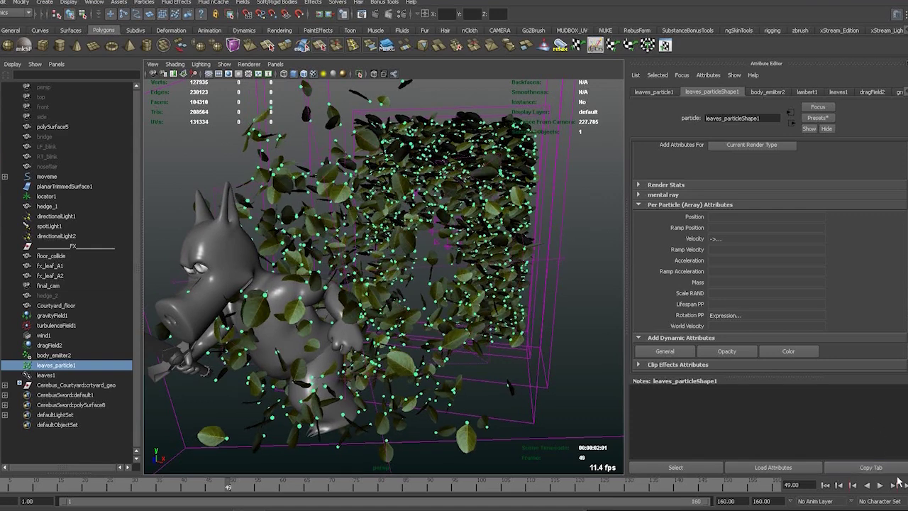
left_click(879, 485)
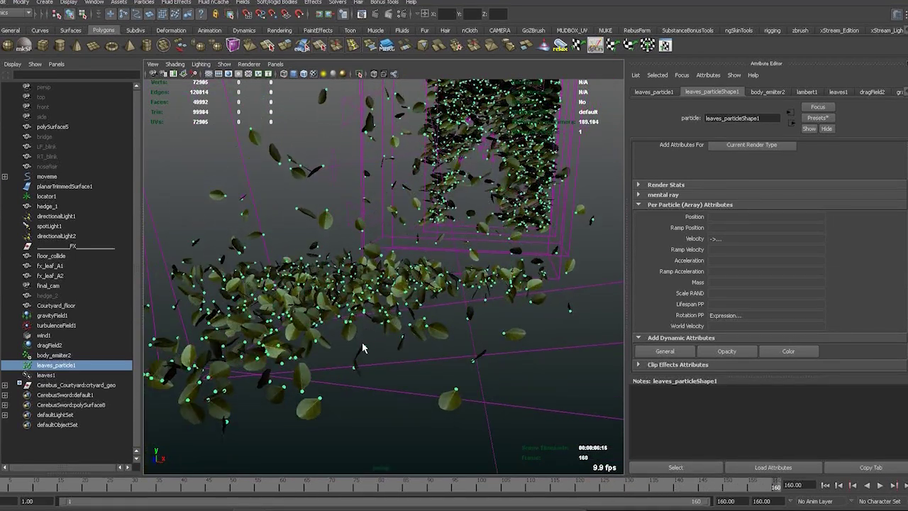
- Rewind to frame 1 and inspect floor_collide's geoConnector2 settings: friction 0.500, resilience 0.000
left_click(825, 485)
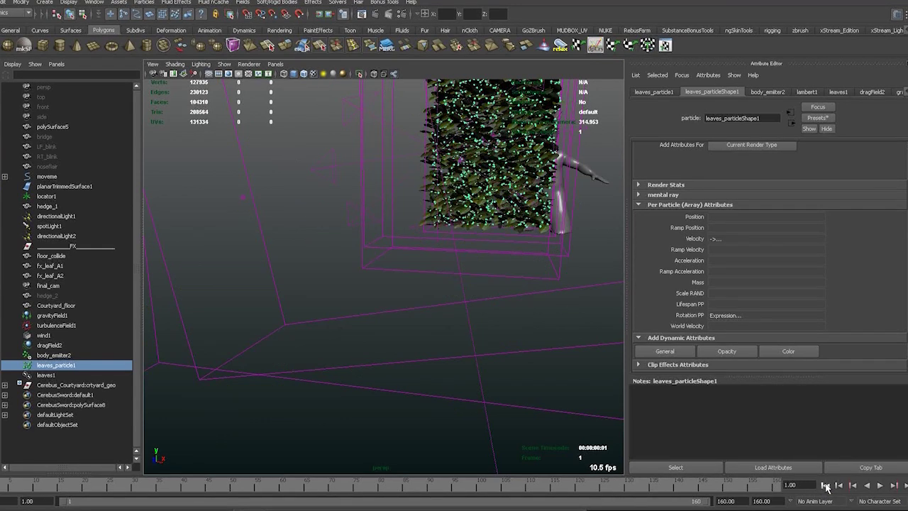
left_click(52, 256)
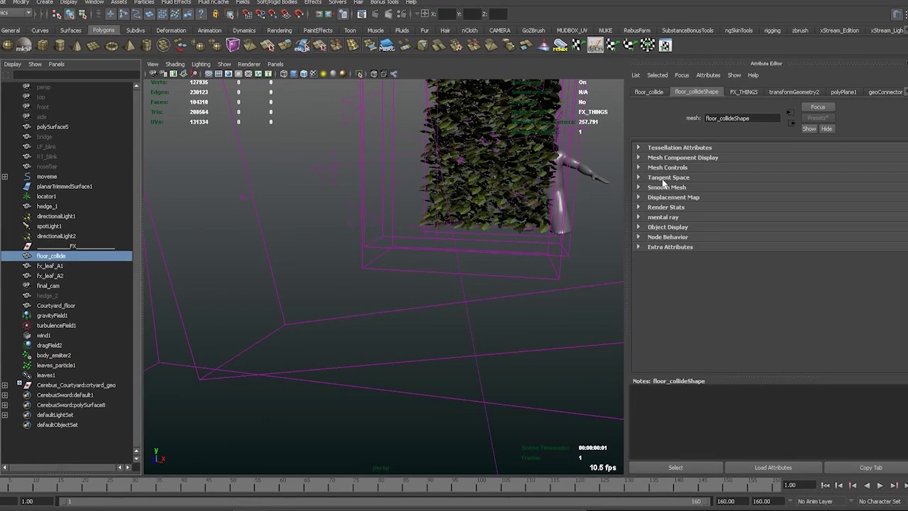
left_click(879, 92)
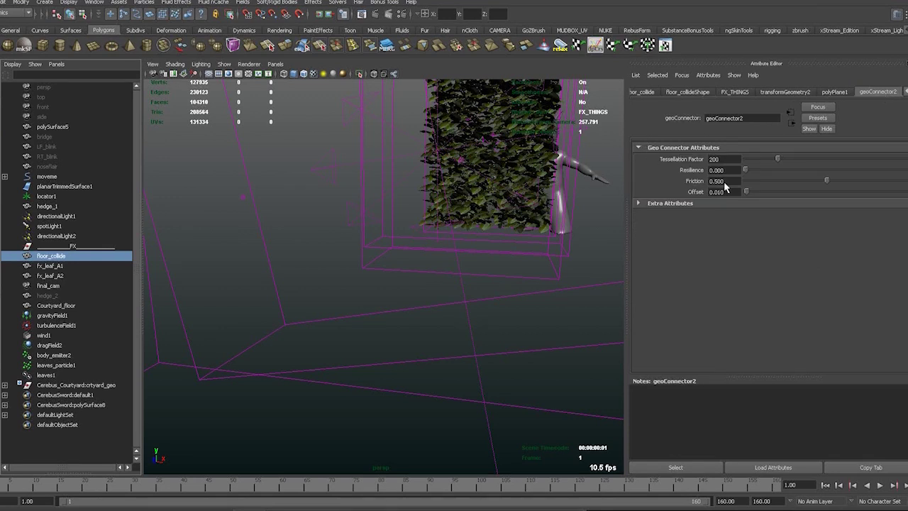
left_click_drag(730, 182, 709, 170)
- Orbit closer to the hedge and character, then replay the hedge burst from the start
left_click_drag(451, 294, 380, 342, "alt")
left_click_drag(456, 304, 395, 302, "alt")
right_click_drag(486, 273, 863, 458, "alt")
left_click(879, 486)
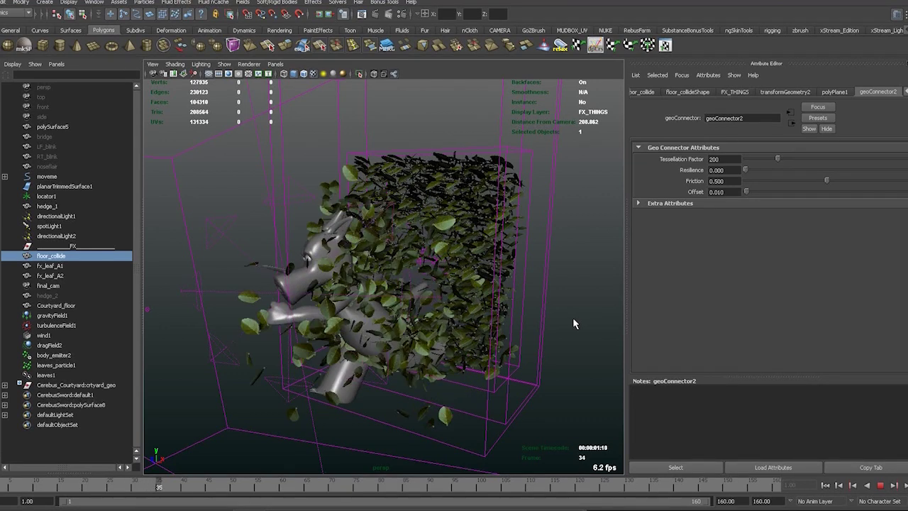
- Stop at frame 47 and check the character's geoConnector1 friction 0.100 and resilience -0.010
left_click(879, 485)
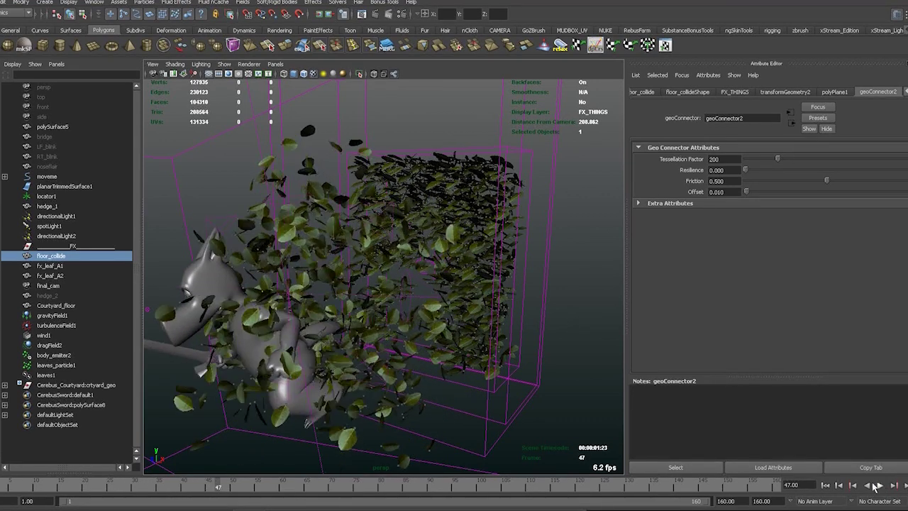
left_click(208, 273)
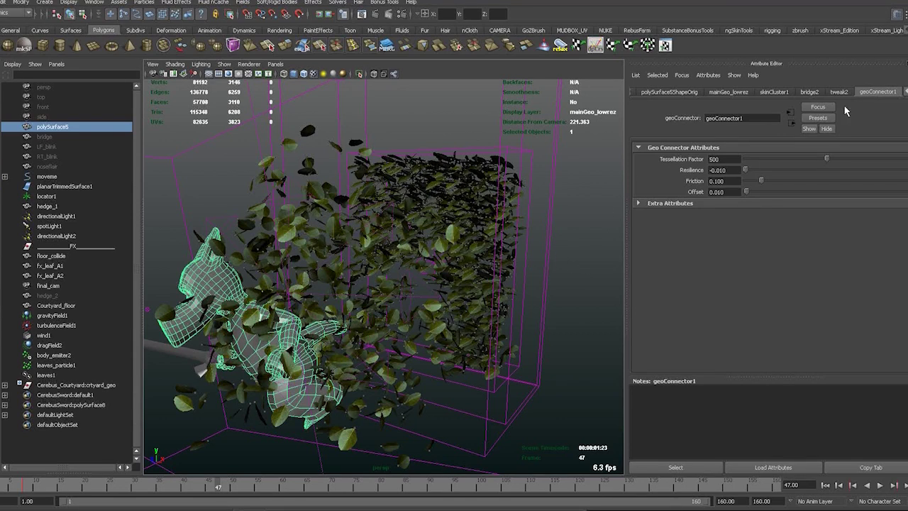
left_click(730, 182)
key("shift+Tab")
- Rewind the simulation to frame 1 and frame the wolf beside the hedge
mouse_move(395, 334)
left_mouse_down("alt")
mouse_move(439, 320)
mouse_move(456, 329)
mouse_move(387, 338)
mouse_move(398, 338)
left_mouse_up("alt")
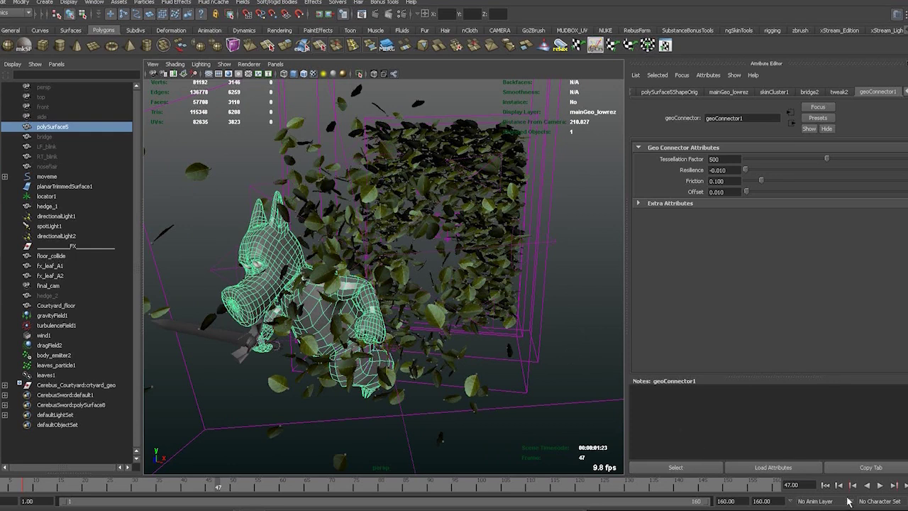
left_click(824, 485)
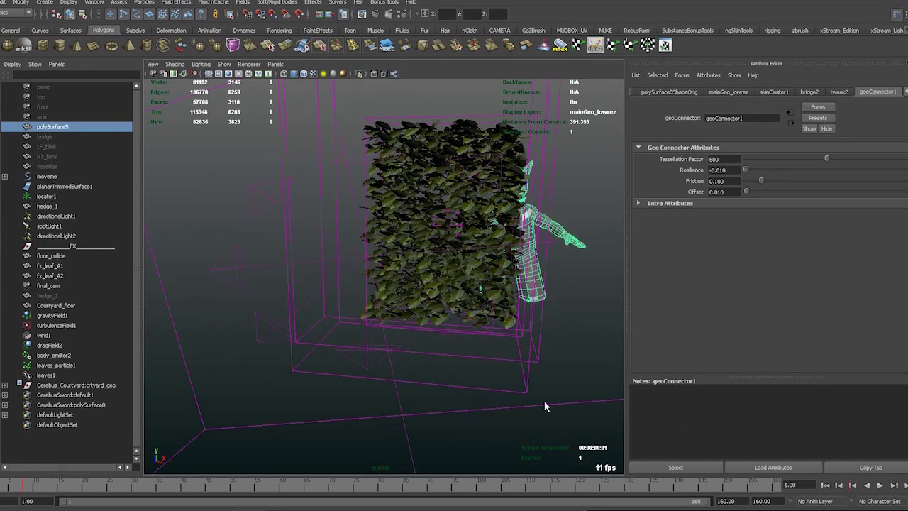
scroll(480, 290, "up", 6)
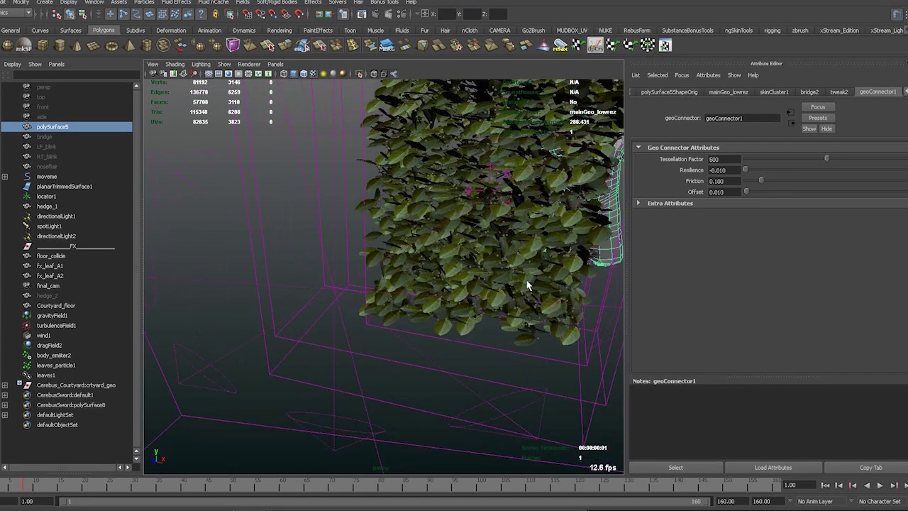
left_click_drag(526, 278, 417, 294, "alt")
- Select leaves_particle1 and step through its Attribute Editor tabs to geoConnector2 (friction 0.500, resilience 0.000)
left_click(412, 263)
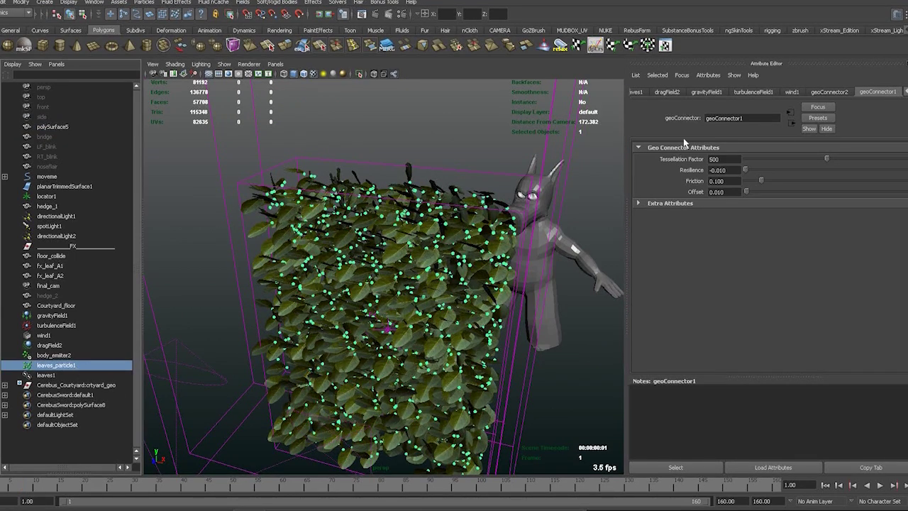
left_click(668, 92)
left_click(644, 93)
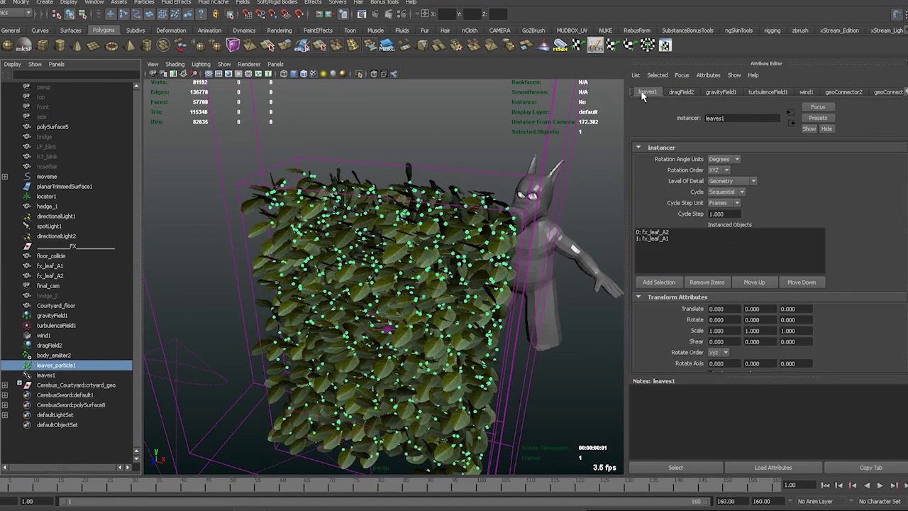
left_click(629, 90)
left_click(876, 92)
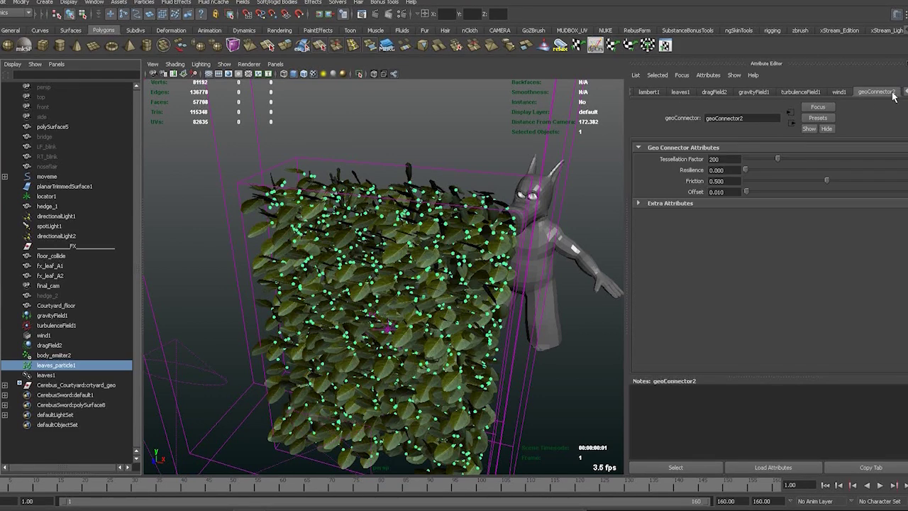